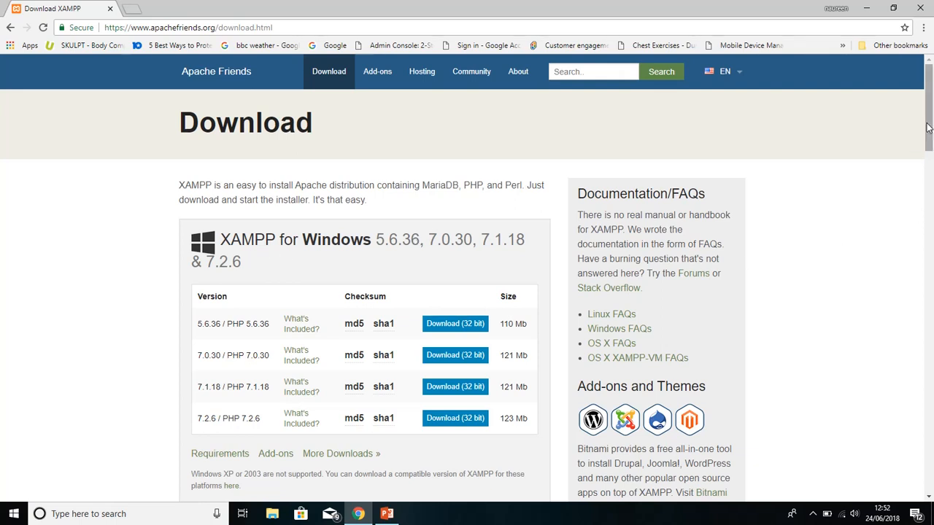
Download the 32-bit XAMPP for Windows installer for version 7.2.6 / PHP 7.2.6.
{"action": "left_click_drag", "start_coordinate": [928, 128], "coordinate": [931, 144]}
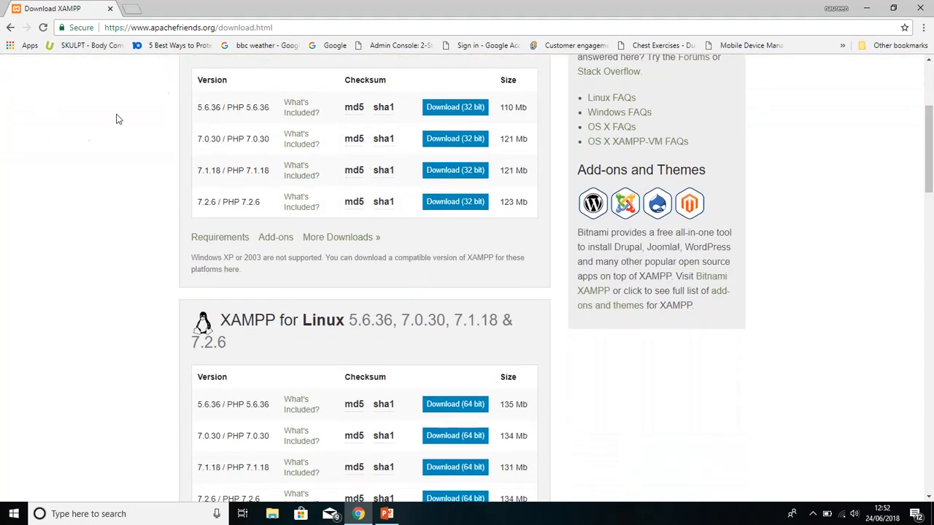
{"action": "left_click", "coordinate": [391, 46]}
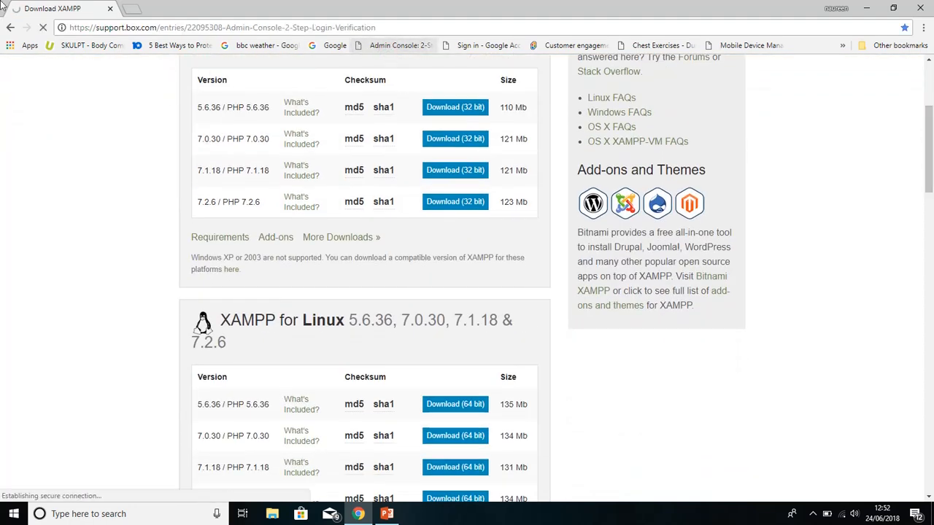
{"action": "left_click", "coordinate": [43, 28]}
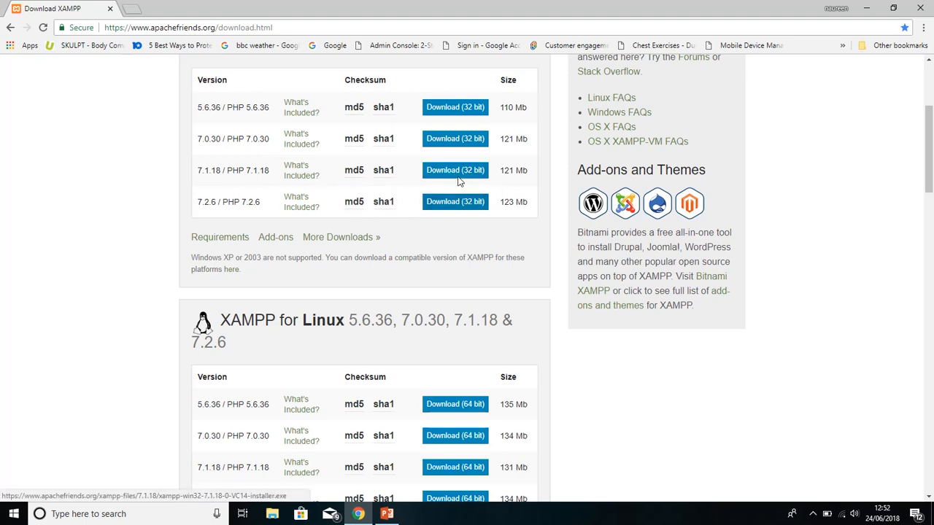
{"action": "left_click_drag", "start_coordinate": [929, 179], "coordinate": [930, 244]}
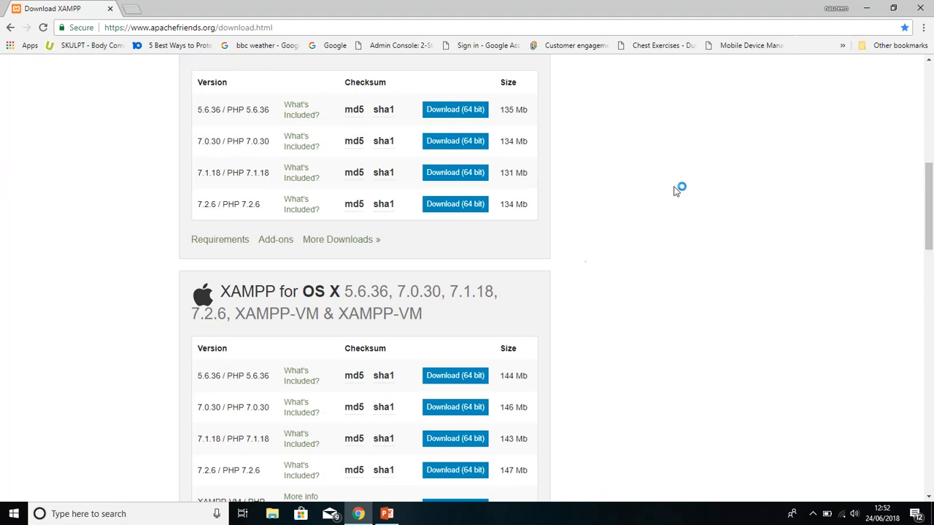
{"action": "left_click_drag", "start_coordinate": [932, 205], "coordinate": [931, 124]}
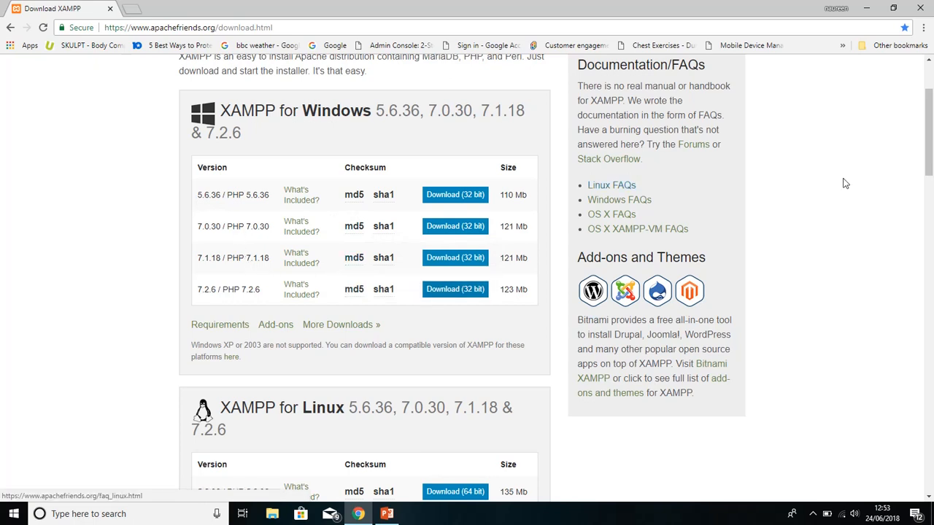
{"action": "mouse_move", "coordinate": [930, 102]}
{"action": "left_mouse_down"}
{"action": "mouse_move", "coordinate": [930, 86]}
{"action": "mouse_move", "coordinate": [931, 282]}
{"action": "mouse_move", "coordinate": [931, 77]}
{"action": "mouse_move", "coordinate": [931, 89]}
{"action": "left_mouse_up"}
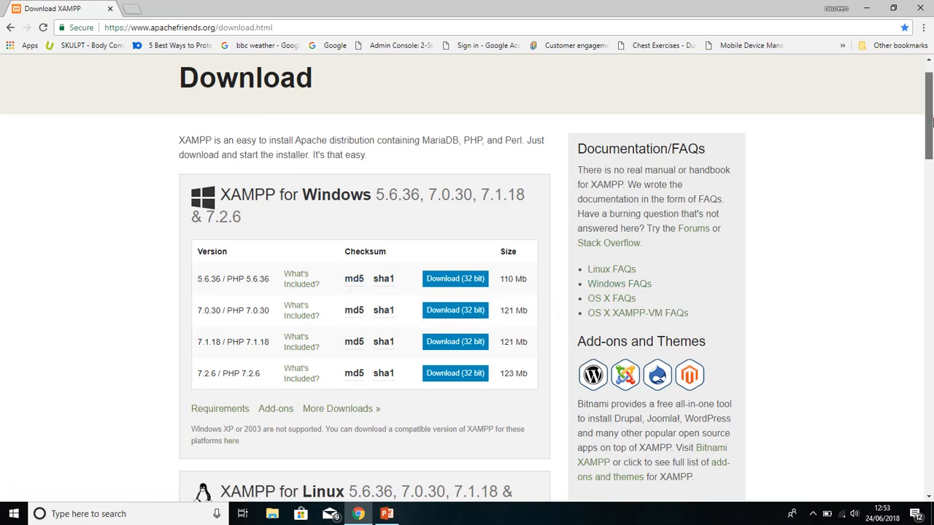
{"action": "left_click_drag", "start_coordinate": [932, 124], "coordinate": [932, 129]}
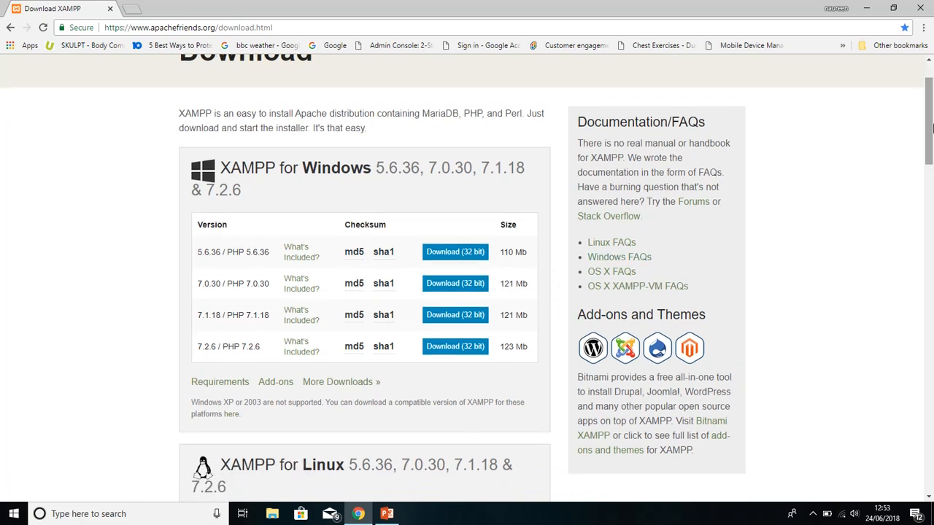
{"action": "left_click", "coordinate": [456, 342]}
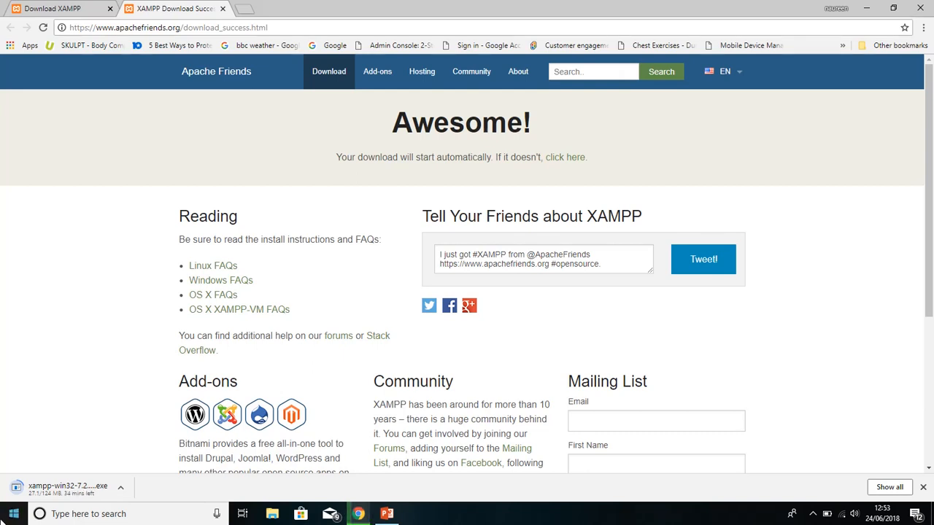
{"action": "left_click", "coordinate": [13, 514]}
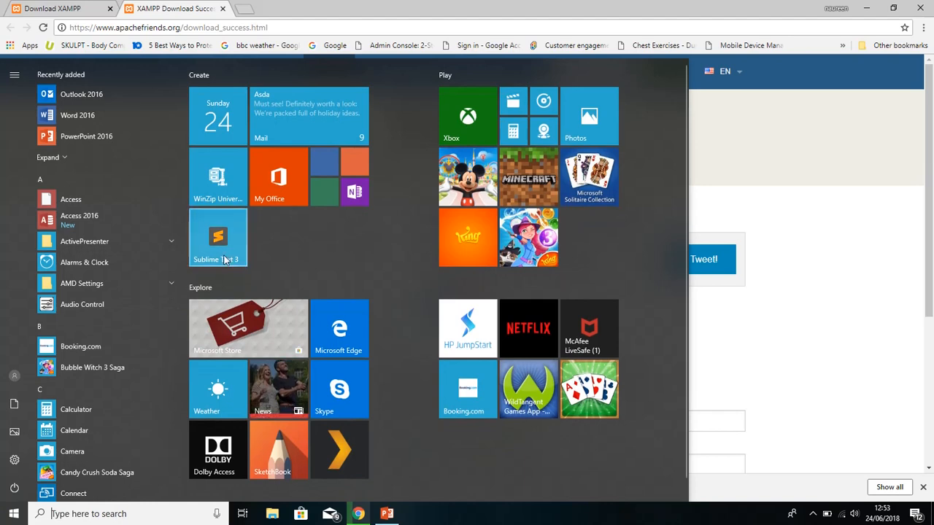
{"action": "left_click", "coordinate": [911, 233]}
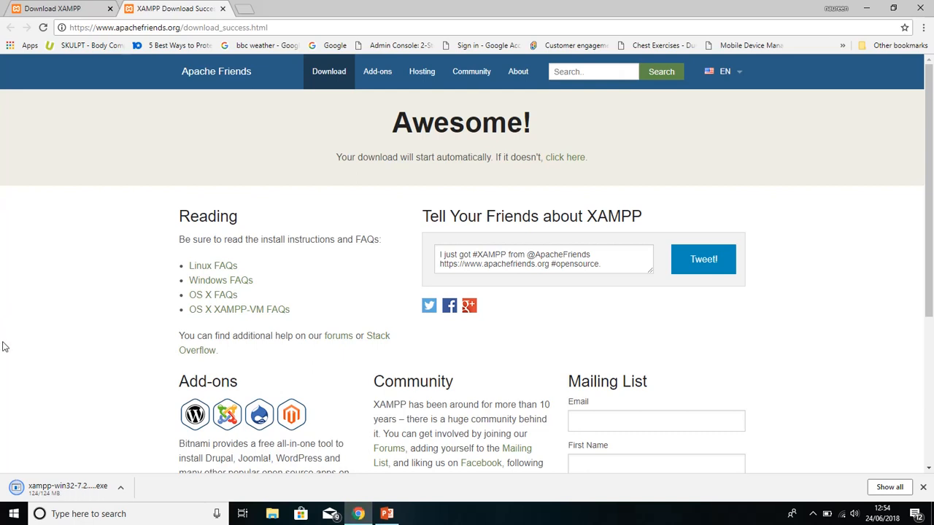
Run the downloaded XAMPP installer, agree to continue despite the running antivirus, and acknowledge the User Account Control warning.
{"action": "left_click", "coordinate": [67, 499]}
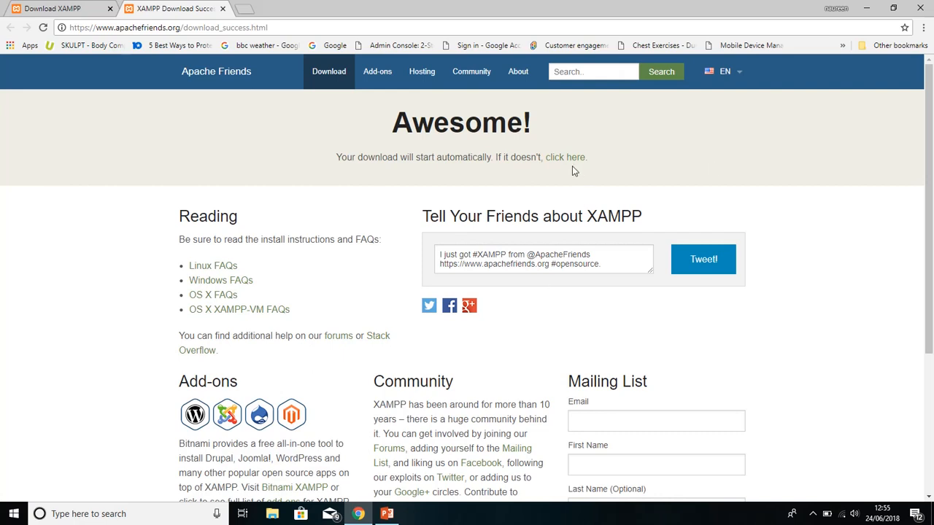
{"action": "mouse_move", "coordinate": [931, 122]}
{"action": "left_mouse_down"}
{"action": "mouse_move", "coordinate": [932, 213]}
{"action": "mouse_move", "coordinate": [932, 128]}
{"action": "left_mouse_up"}
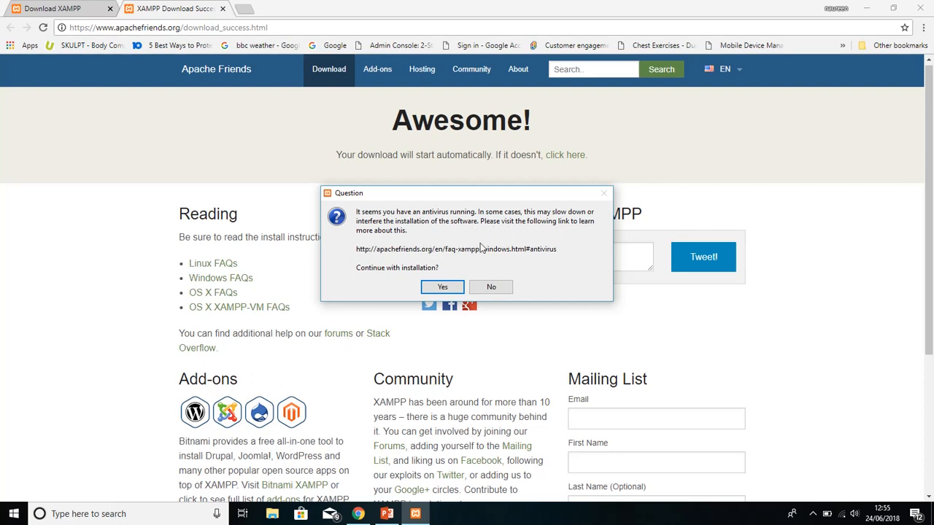
{"action": "left_click", "coordinate": [442, 287]}
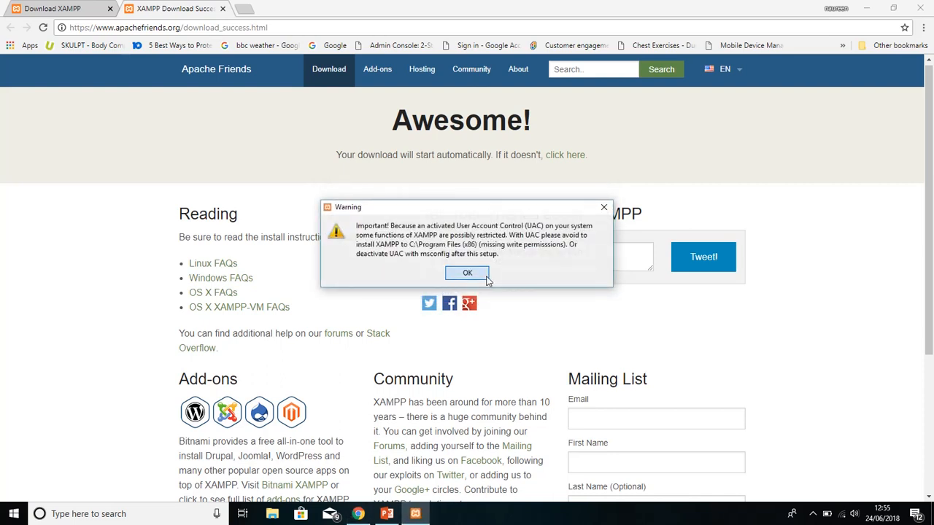
{"action": "left_click", "coordinate": [467, 274]}
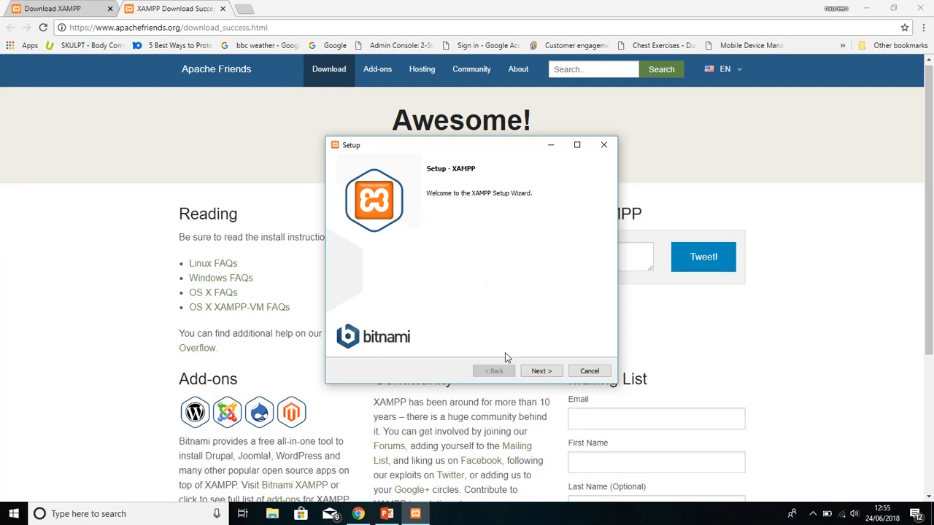
Start the XAMPP installation with all components selected, C:\xampp as the installation folder and the Bitnami information option left enabled.
{"action": "left_click", "coordinate": [542, 376]}
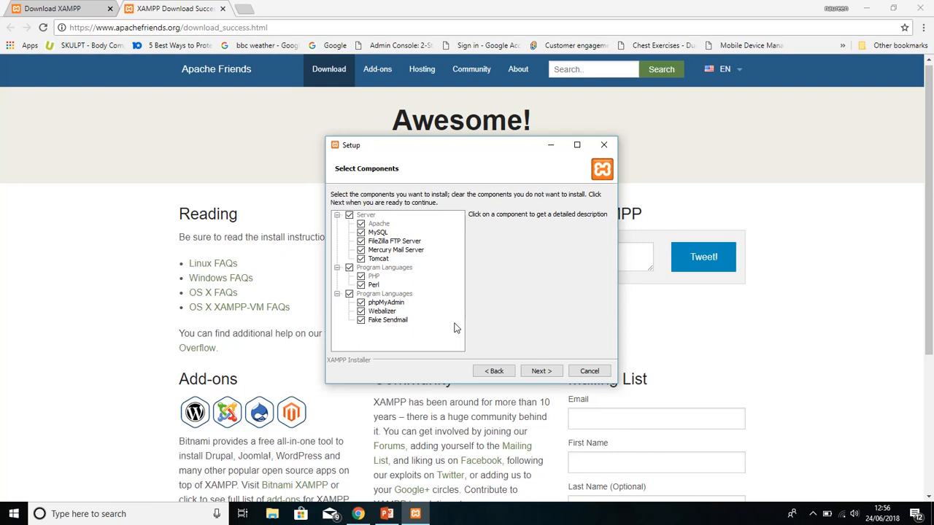
{"action": "left_click", "coordinate": [540, 371]}
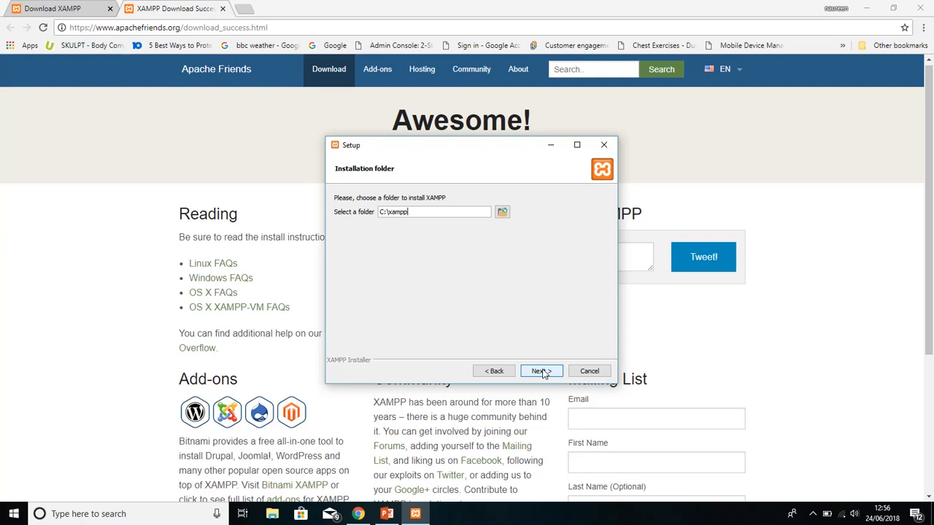
{"action": "left_click", "coordinate": [541, 371]}
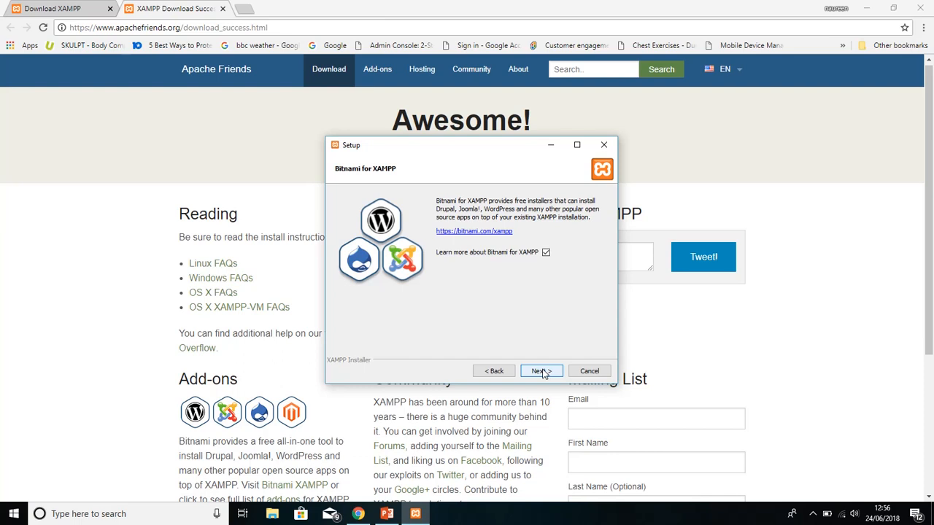
{"action": "left_click", "coordinate": [540, 372]}
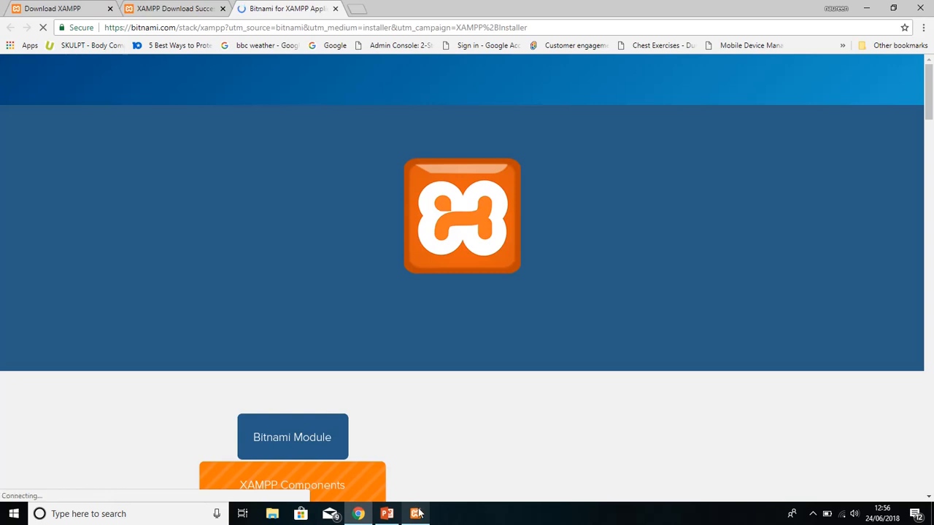
{"action": "left_click", "coordinate": [416, 513]}
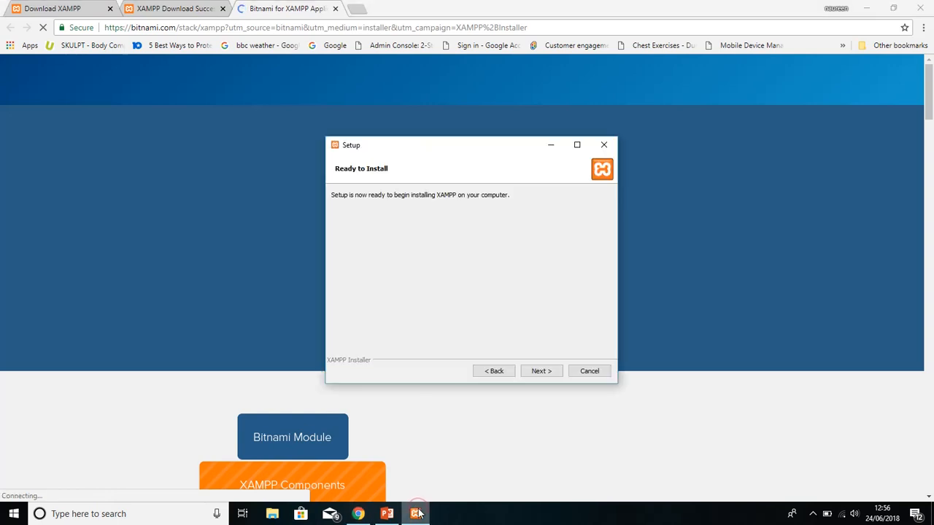
{"action": "left_click", "coordinate": [541, 371]}
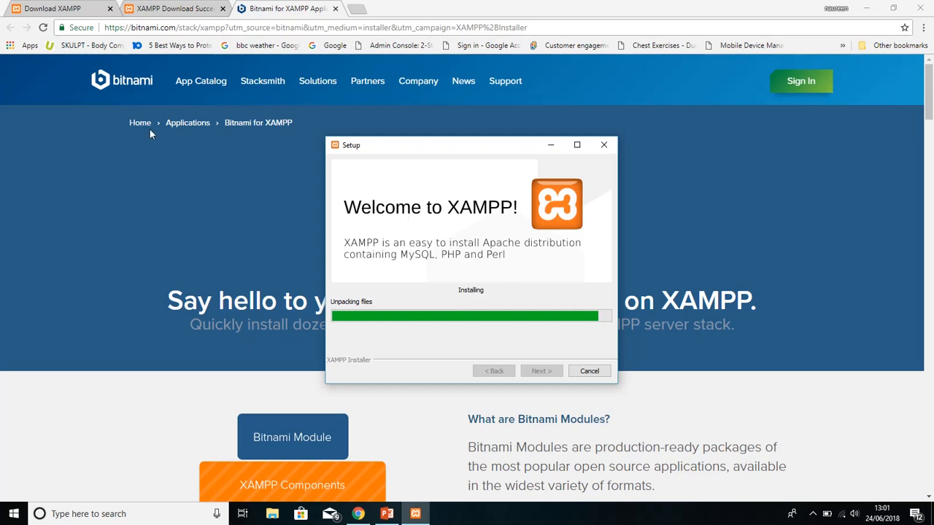
Look at the Bitnami application catalog while the XAMPP installation runs.
{"action": "left_click", "coordinate": [212, 87]}
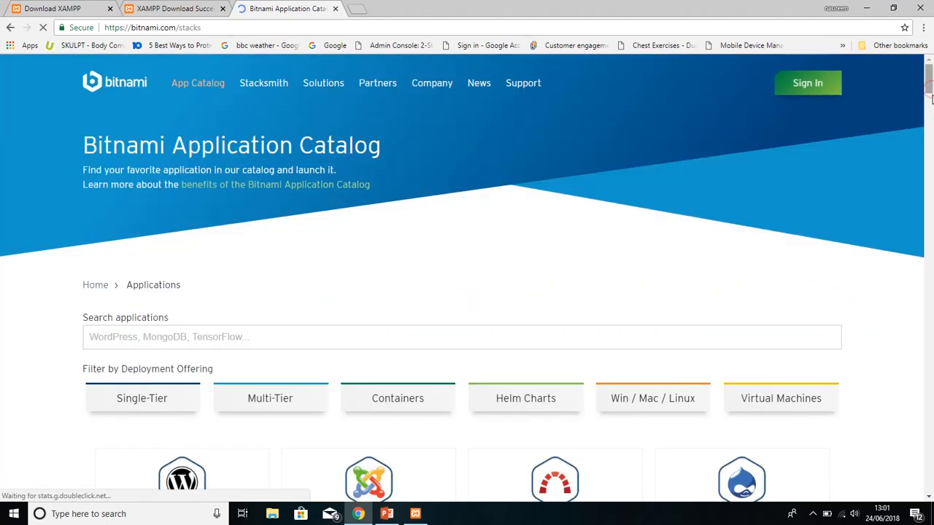
{"action": "mouse_move", "coordinate": [931, 90]}
{"action": "left_mouse_down"}
{"action": "mouse_move", "coordinate": [931, 216]}
{"action": "mouse_move", "coordinate": [930, 89]}
{"action": "left_mouse_up"}
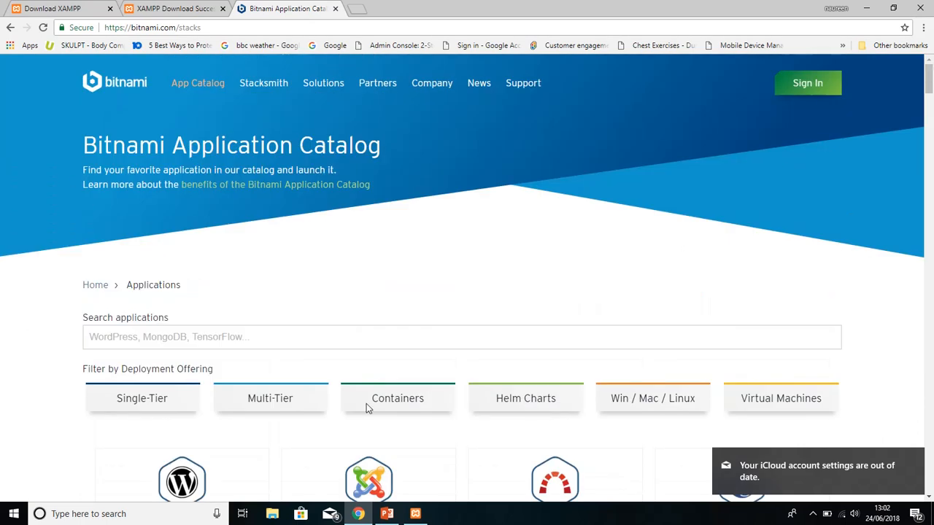
Return to the XAMPP setup, finish it with the Control Panel set to start, and save the US English language choice.
{"action": "left_click", "coordinate": [414, 513]}
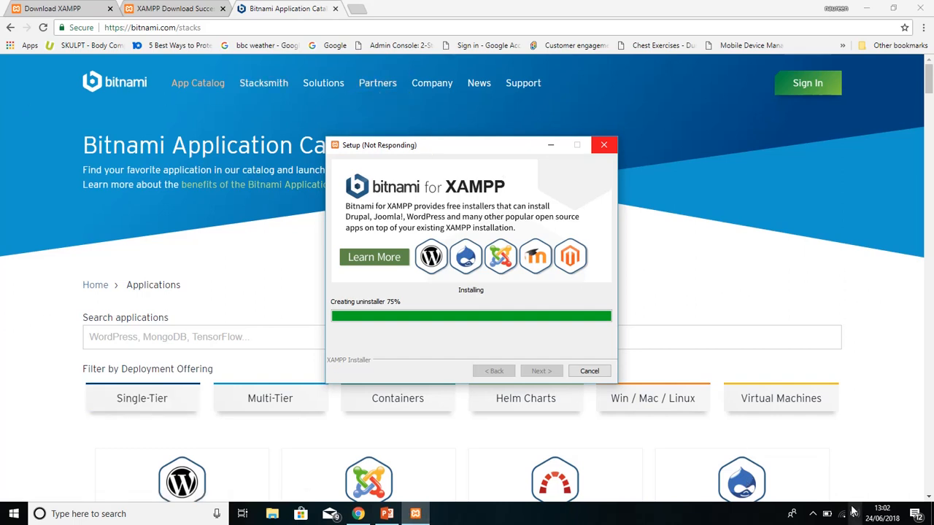
{"action": "left_click", "coordinate": [814, 516]}
{"action": "left_click", "coordinate": [836, 467]}
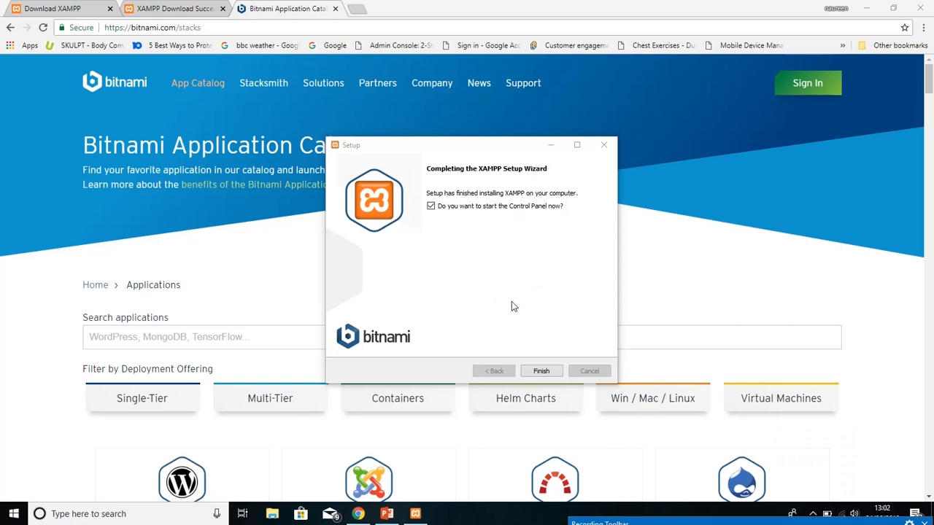
{"action": "left_click", "coordinate": [540, 370]}
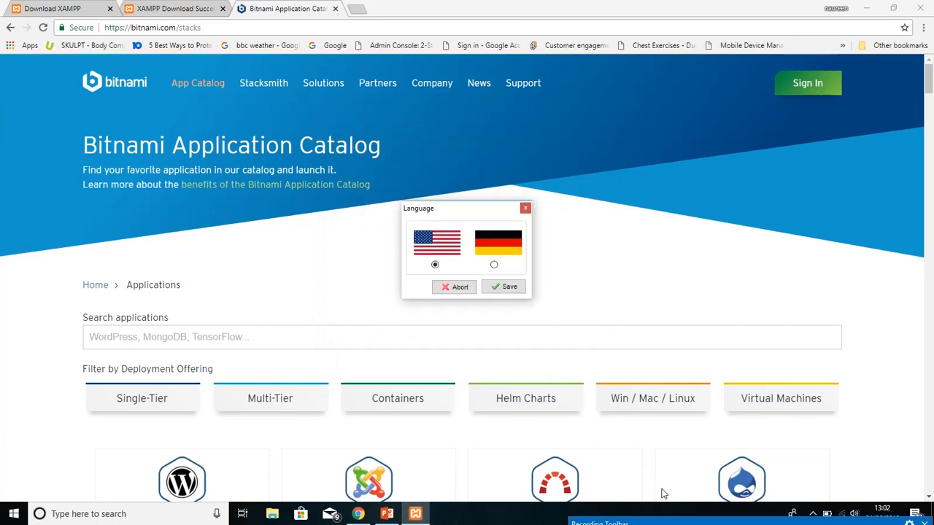
{"action": "left_click", "coordinate": [678, 522]}
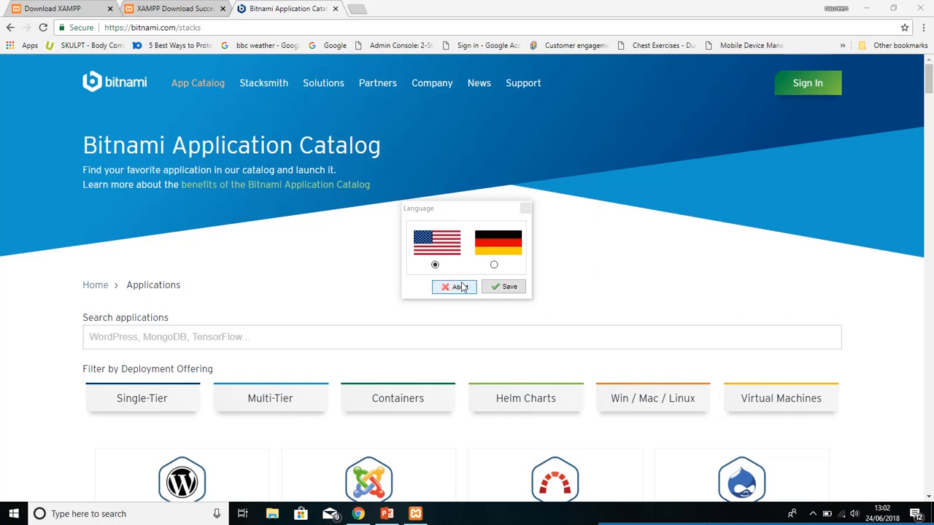
{"action": "left_click", "coordinate": [498, 289]}
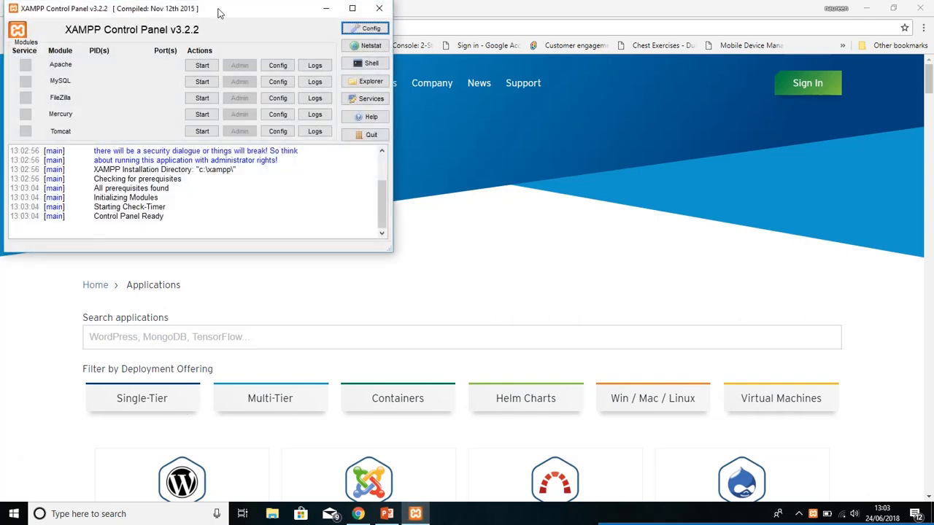
Move the XAMPP Control Panel window away from the screen's edge and start the Apache and MySQL modules.
{"action": "left_click_drag", "start_coordinate": [219, 13], "coordinate": [307, 24]}
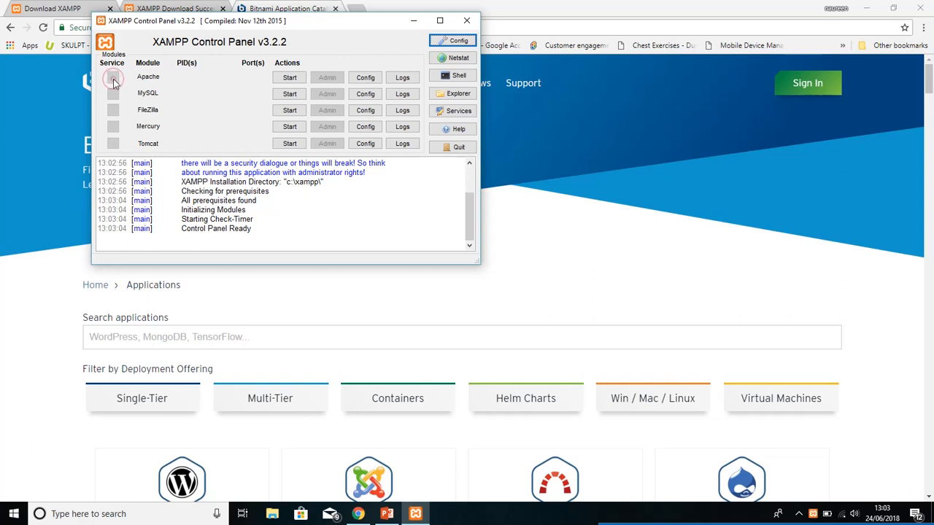
{"action": "left_click", "coordinate": [322, 28]}
{"action": "left_click", "coordinate": [317, 26]}
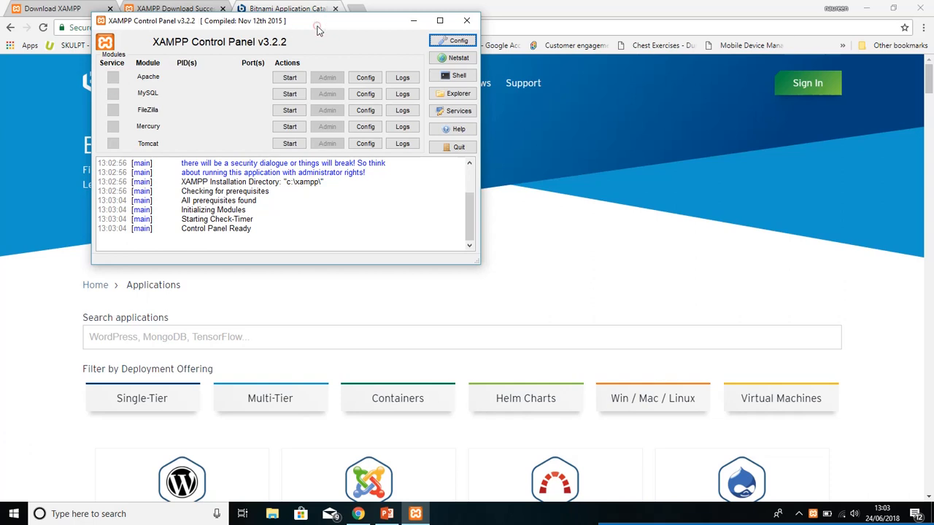
{"action": "left_click", "coordinate": [290, 78]}
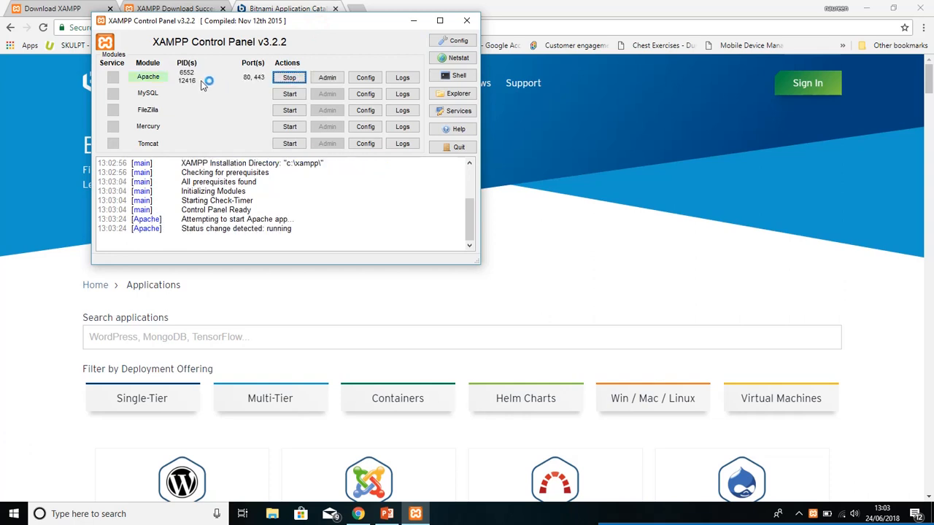
{"action": "left_click", "coordinate": [283, 94]}
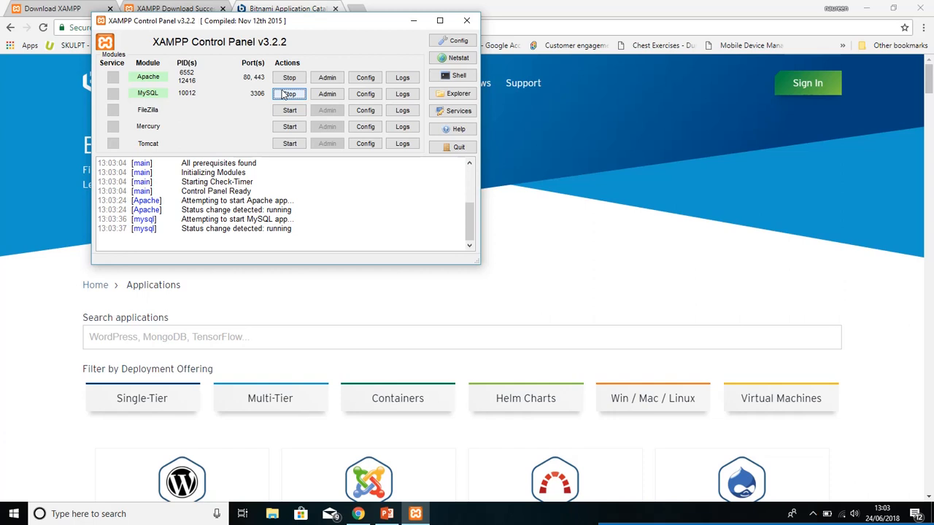
Stop the Apache and MySQL modules and start both of them again.
{"action": "left_click", "coordinate": [292, 79]}
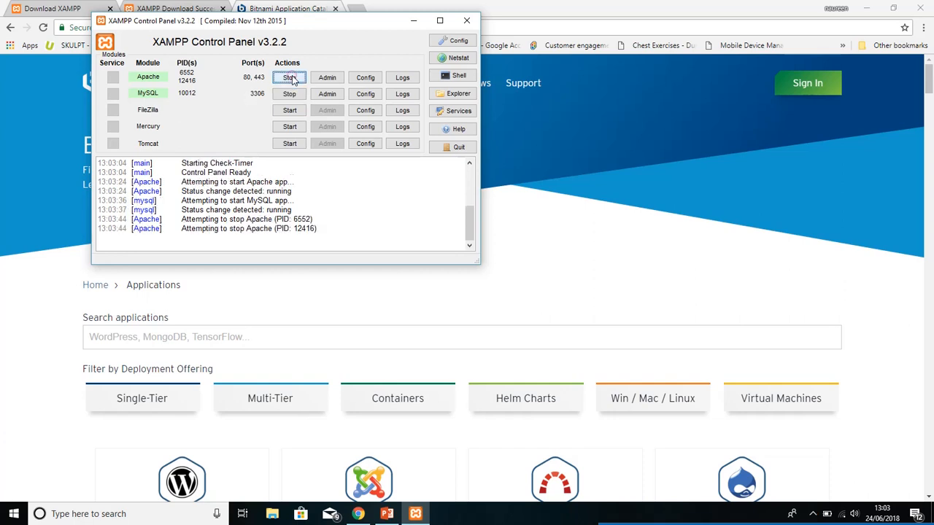
{"action": "left_click", "coordinate": [290, 94]}
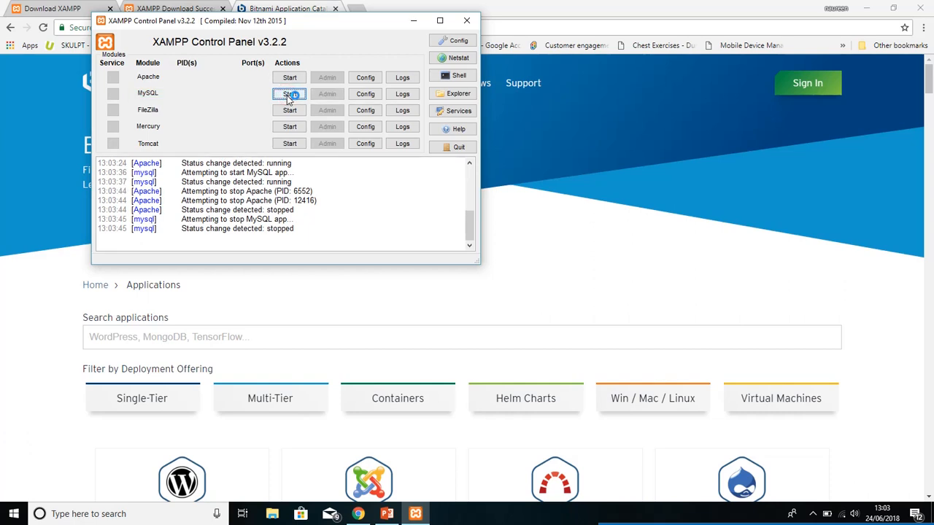
{"action": "left_click", "coordinate": [302, 80]}
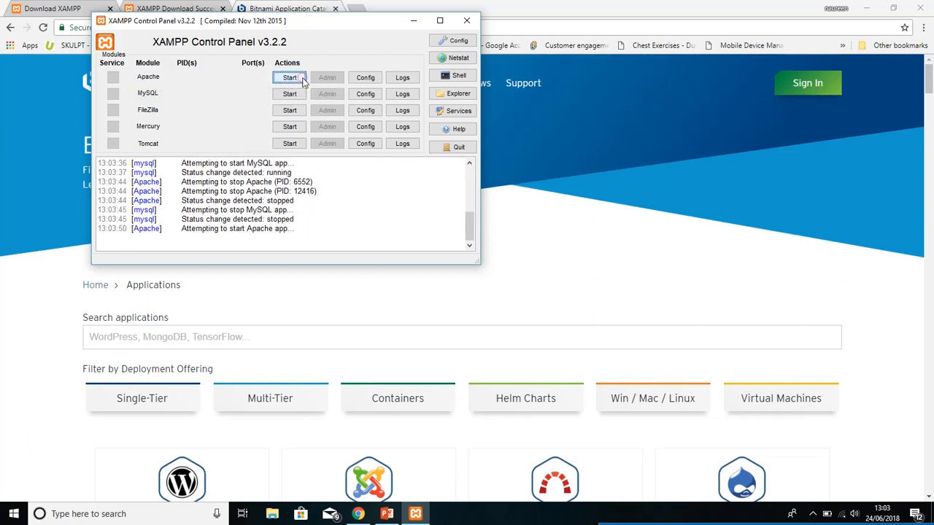
{"action": "left_click", "coordinate": [303, 95]}
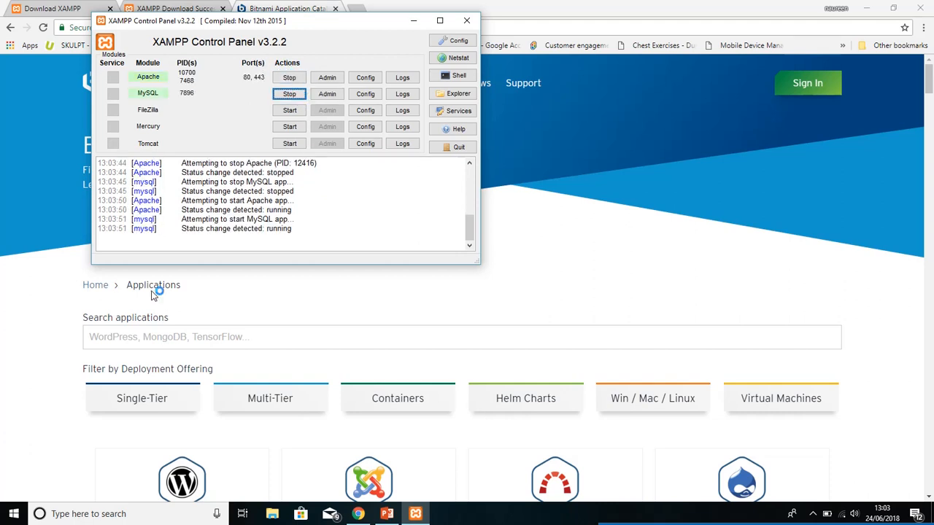
Switch to File Explorer and open the xampp\htdocs folder on the C: drive.
{"action": "left_click", "coordinate": [272, 514]}
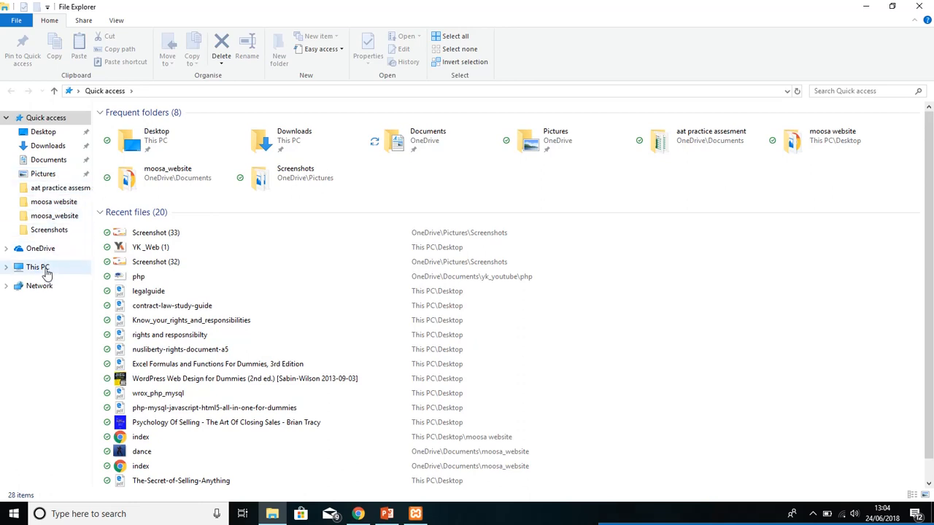
{"action": "left_click", "coordinate": [46, 268]}
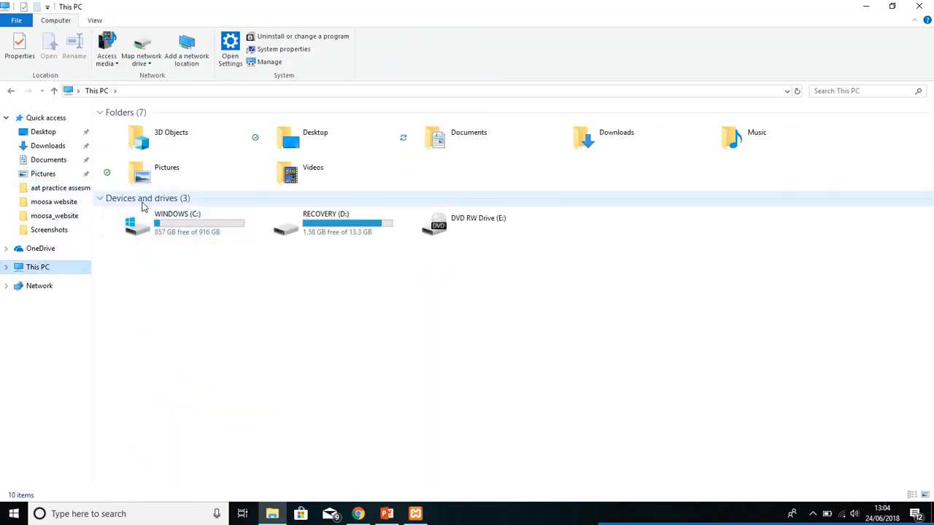
{"action": "left_click", "coordinate": [155, 223]}
{"action": "double_click", "coordinate": [154, 224]}
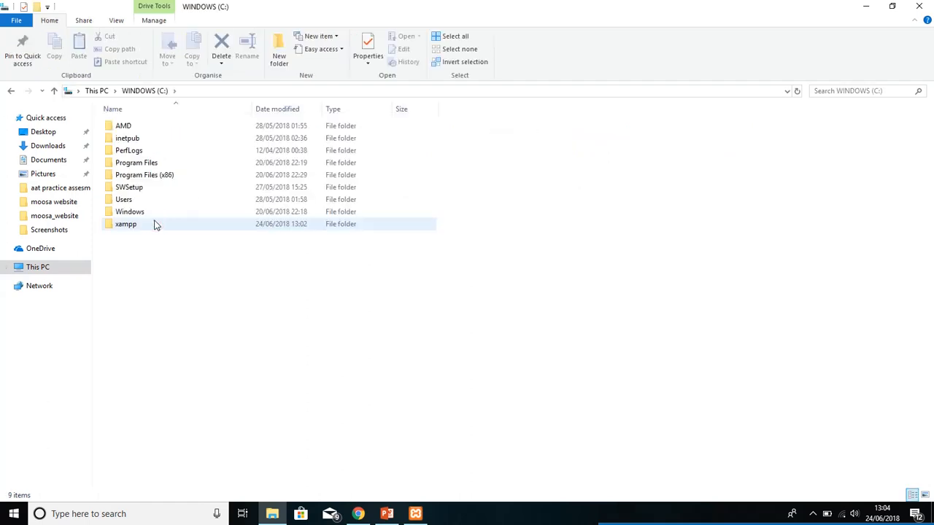
{"action": "double_click", "coordinate": [146, 224]}
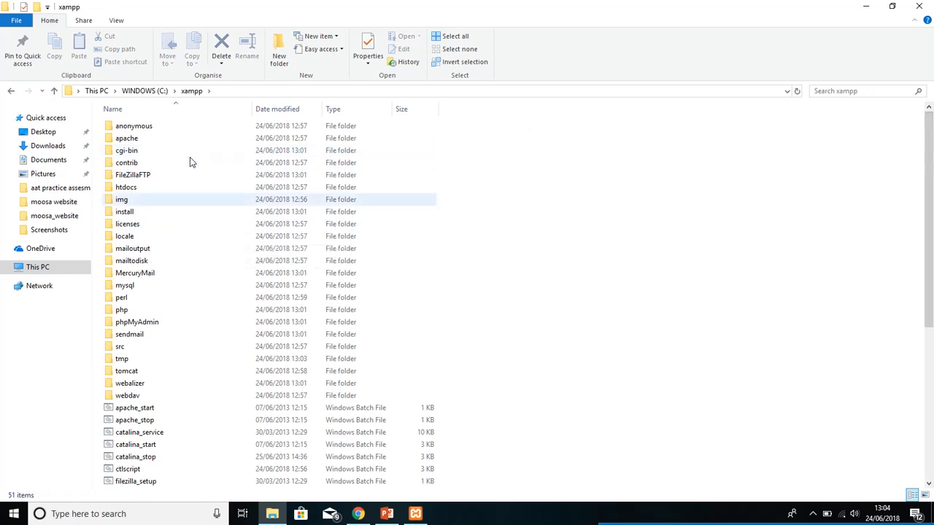
{"action": "double_click", "coordinate": [170, 189]}
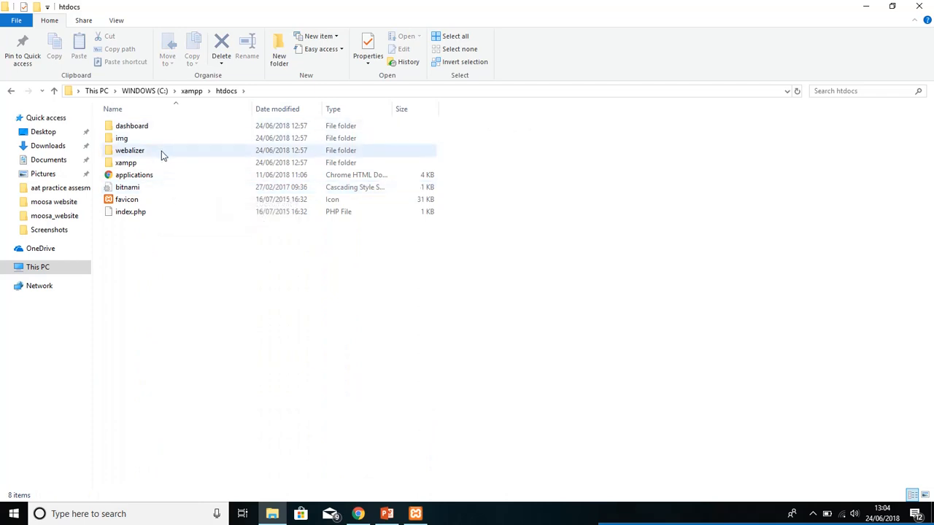
Create a new folder named my_project in the htdocs folder.
{"action": "right_click", "coordinate": [191, 287]}
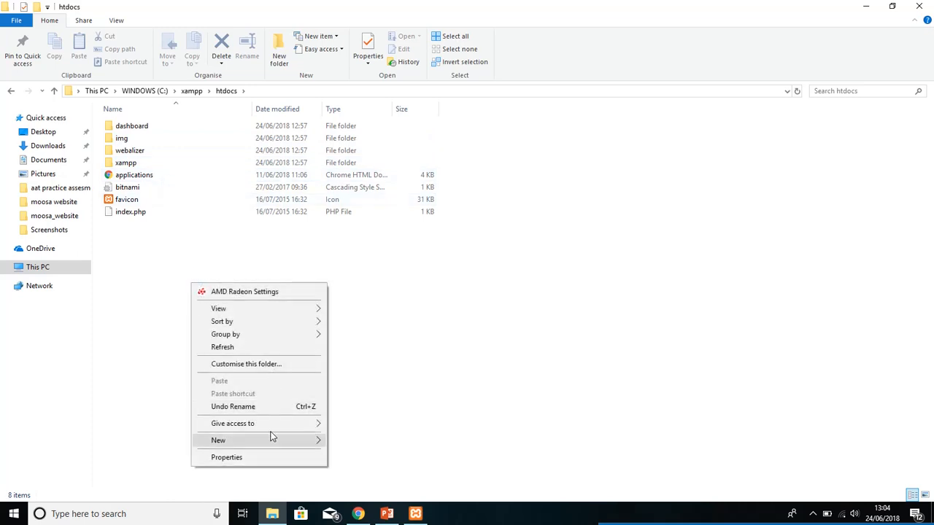
{"action": "mouse_move", "coordinate": [311, 449]}
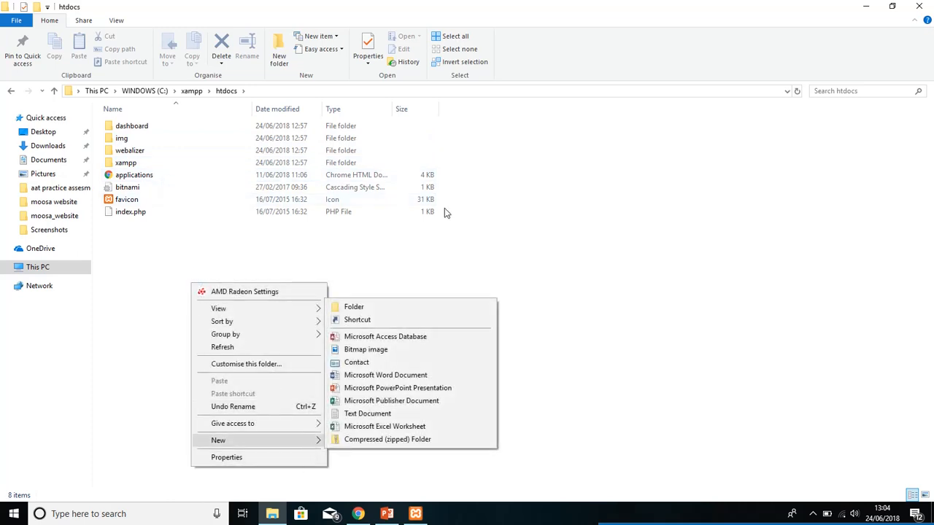
{"action": "left_click", "coordinate": [394, 310]}
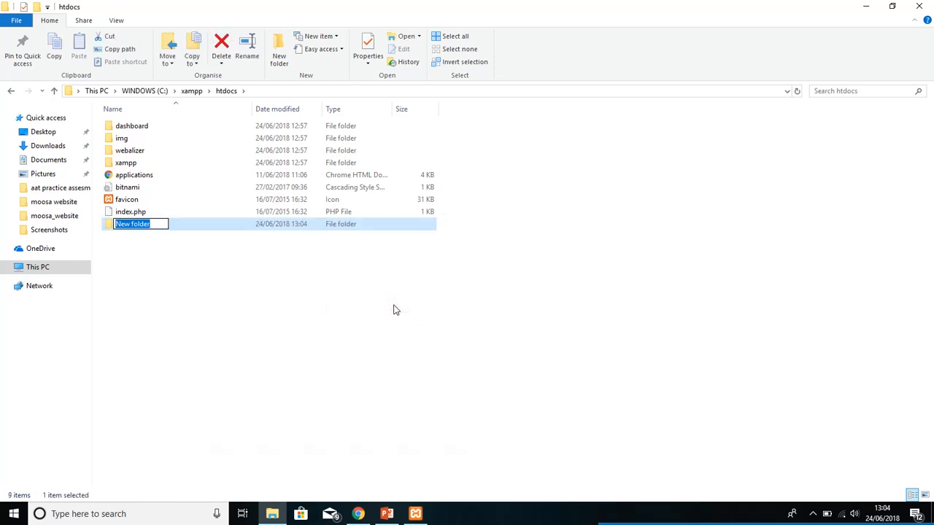
{"action": "type", "text": "my"}
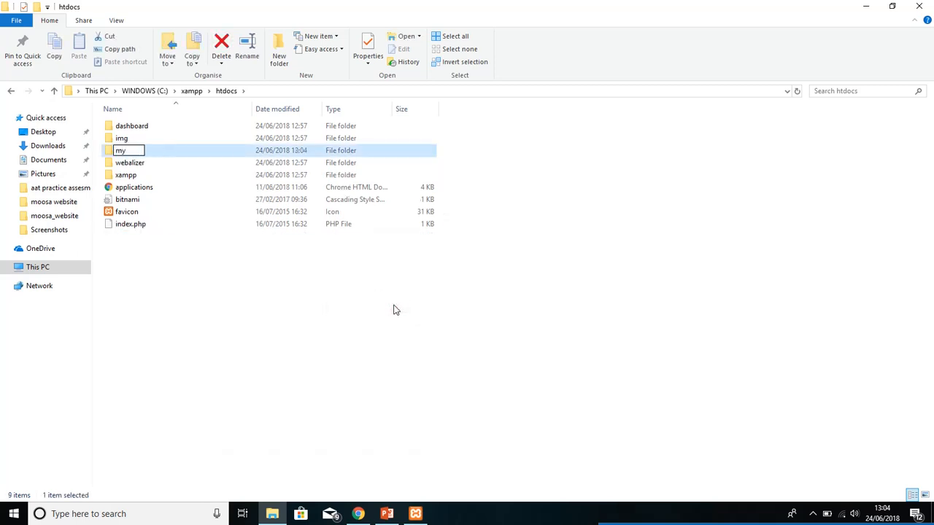
{"action": "type", "text": "_project"}
{"action": "left_click", "coordinate": [382, 369]}
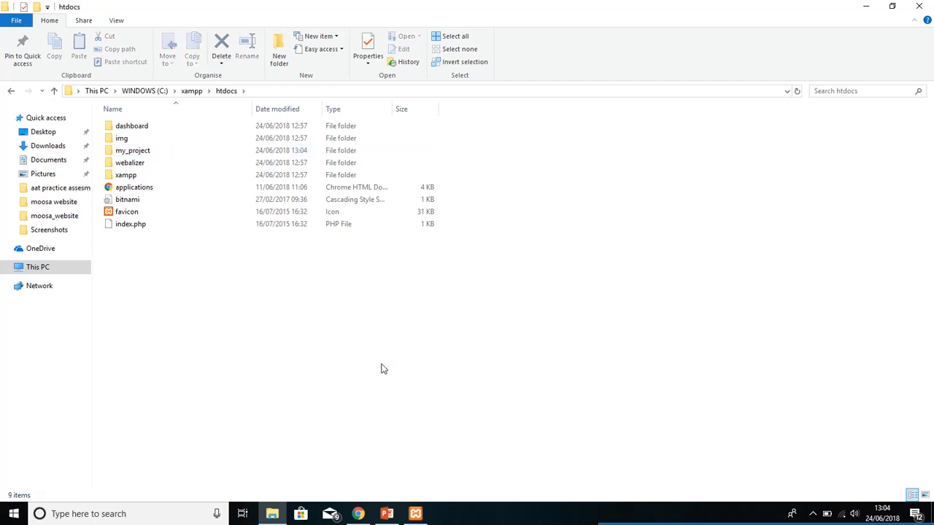
Switch to Chrome and load localhost in a new browser tab.
{"action": "left_click", "coordinate": [357, 515]}
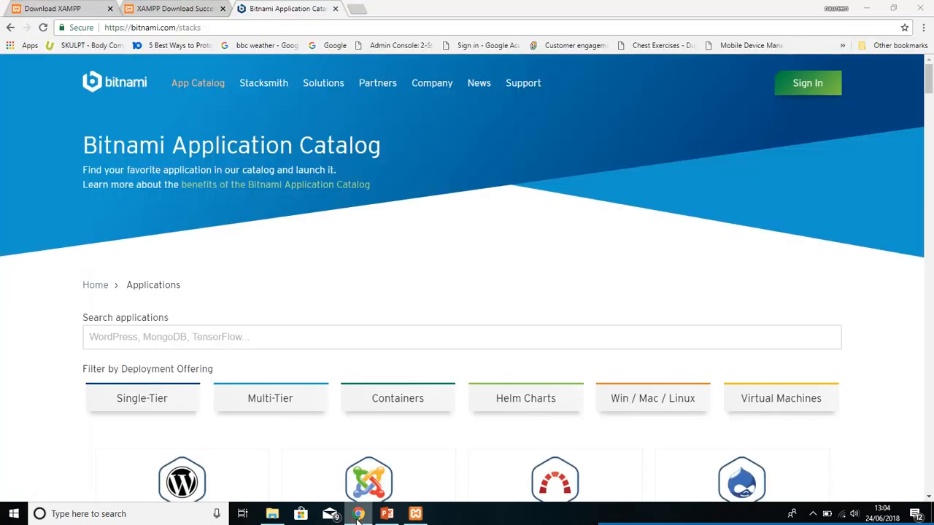
{"action": "left_click", "coordinate": [358, 9]}
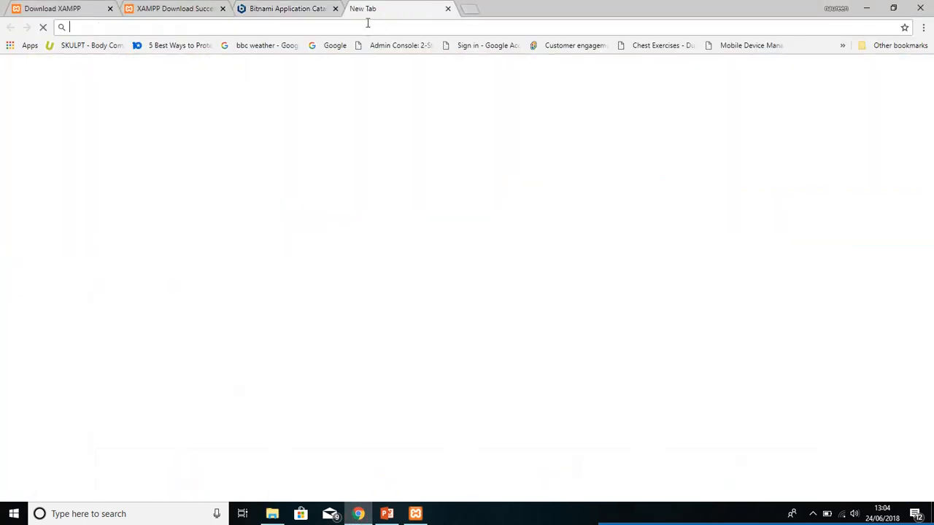
{"action": "type", "text": "localh"}
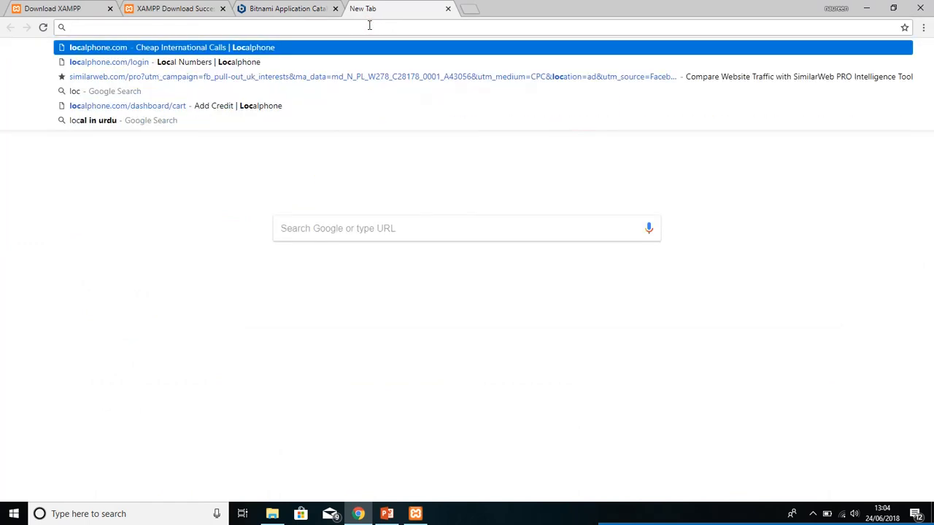
{"action": "type", "text": "ost"}
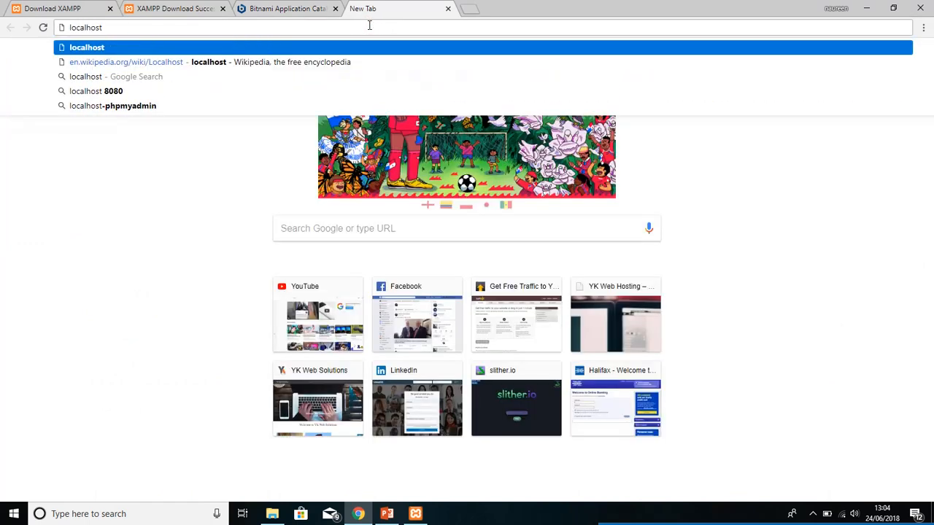
{"action": "key", "text": "Return"}
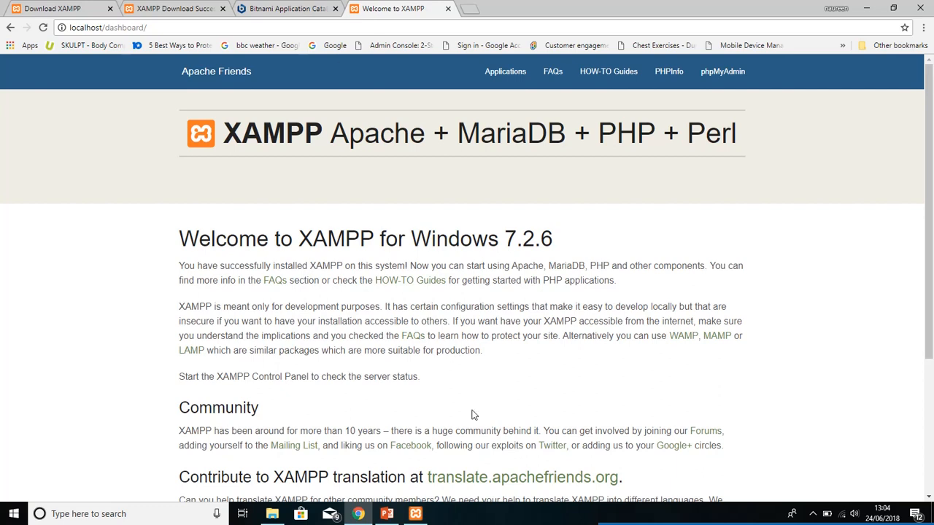
Stop the Apache and MySQL modules in the XAMPP Control Panel and reload the localhost dashboard page in Chrome.
{"action": "left_click", "coordinate": [419, 515]}
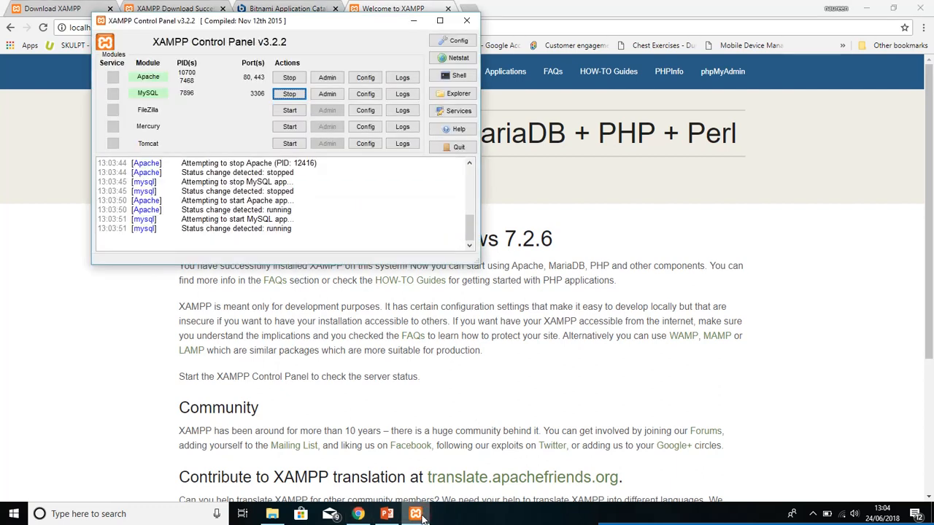
{"action": "left_click", "coordinate": [741, 299]}
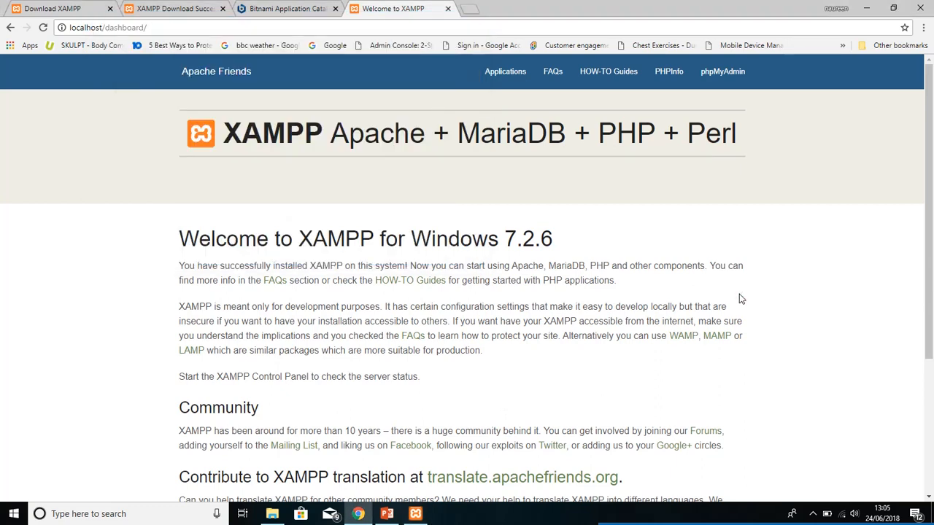
{"action": "left_click", "coordinate": [413, 515]}
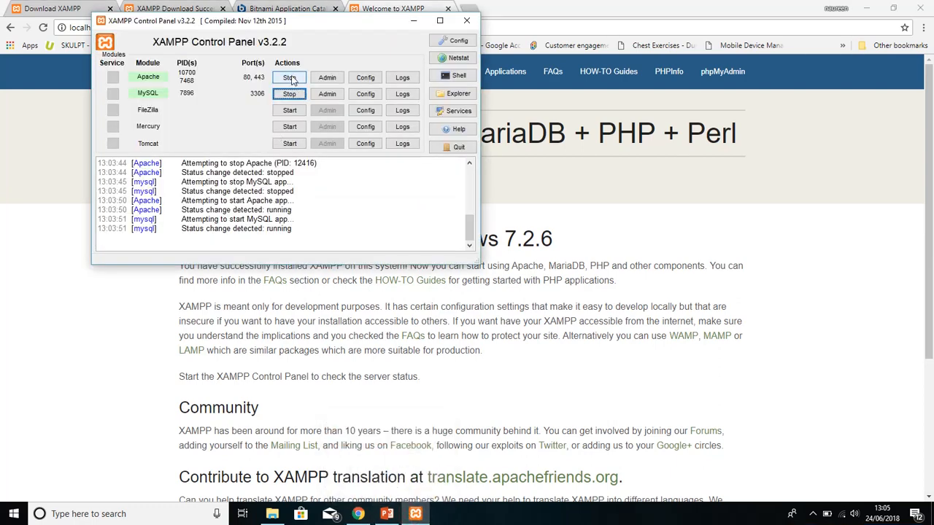
{"action": "left_click", "coordinate": [289, 78]}
{"action": "left_click", "coordinate": [289, 94]}
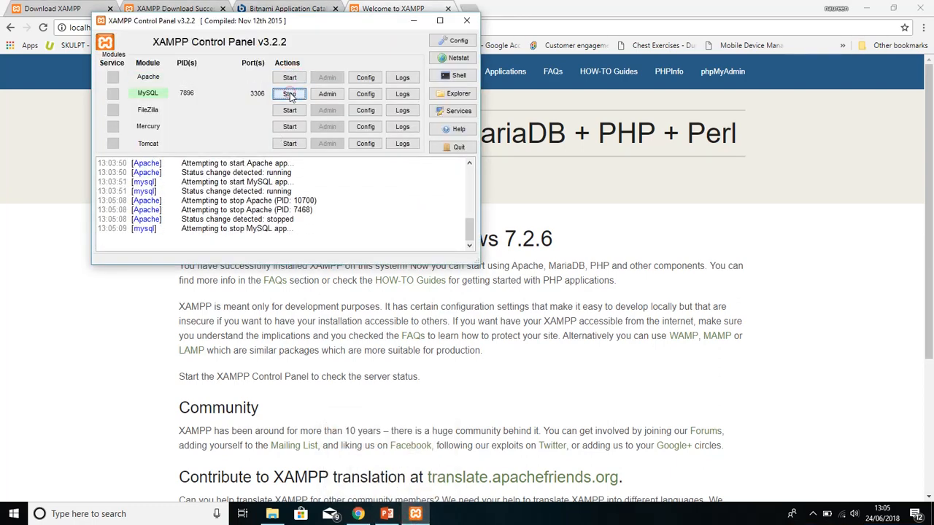
{"action": "left_click", "coordinate": [538, 229]}
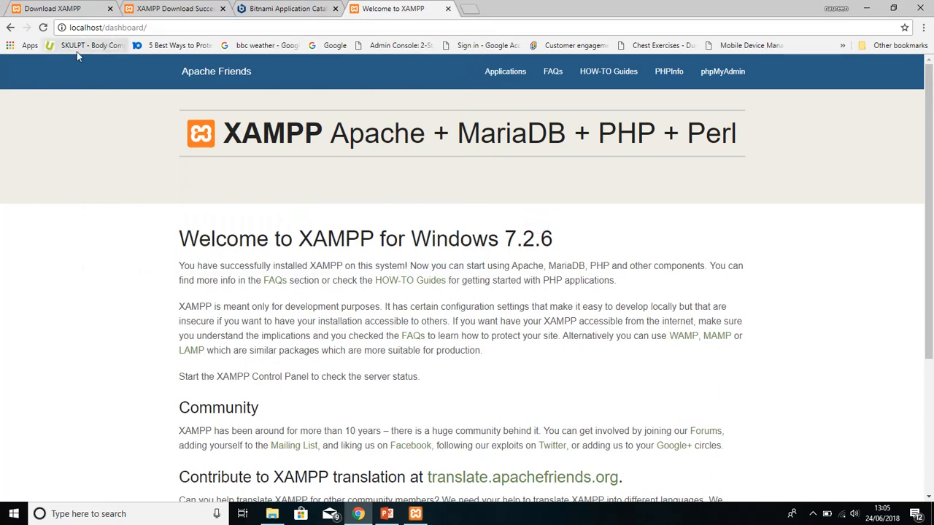
{"action": "left_click", "coordinate": [41, 28]}
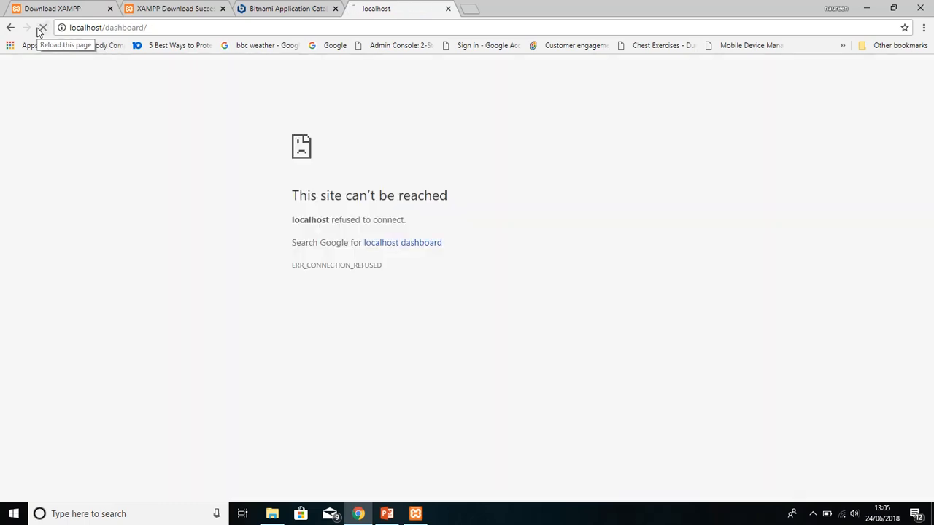
{"action": "left_click", "coordinate": [41, 28]}
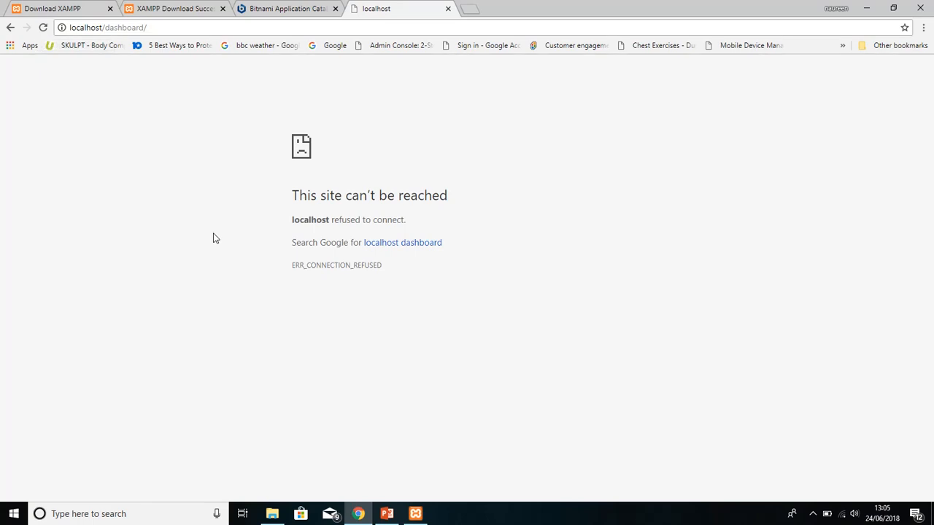
Start the Apache and MySQL modules in the XAMPP Control Panel and reload the localhost dashboard in Chrome.
{"action": "left_click", "coordinate": [416, 514]}
{"action": "left_click", "coordinate": [301, 78]}
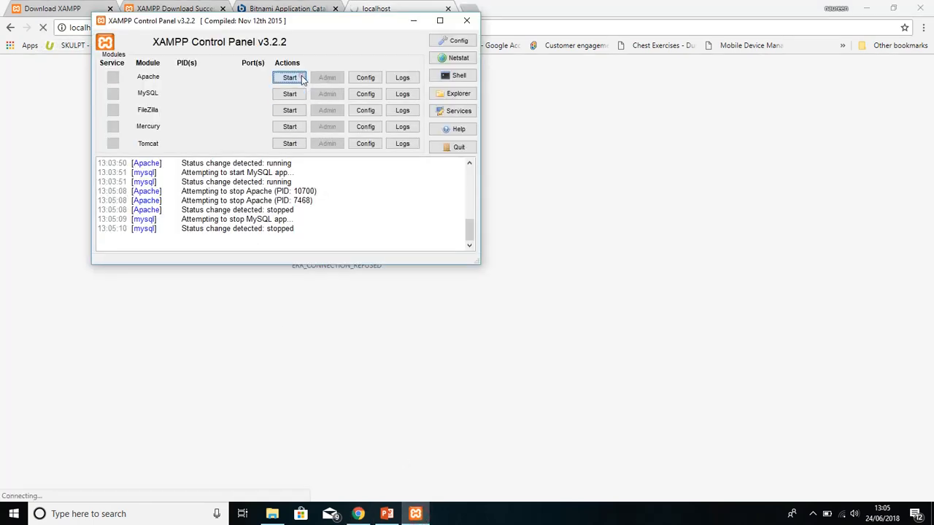
{"action": "left_click", "coordinate": [297, 95]}
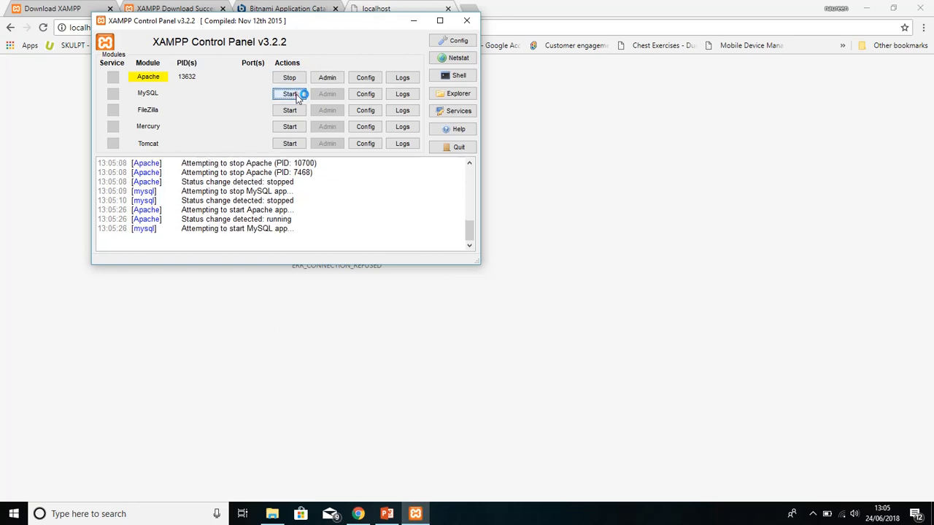
{"action": "left_click", "coordinate": [29, 90]}
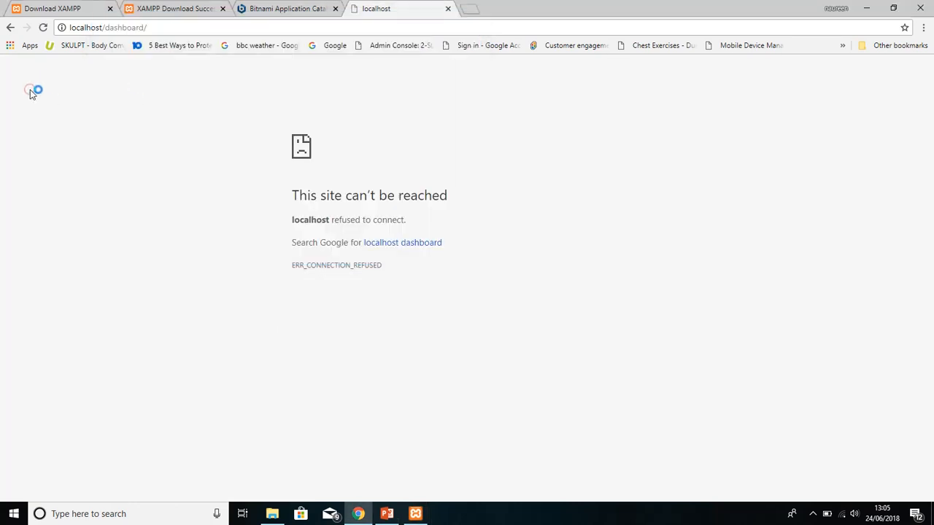
{"action": "left_click", "coordinate": [44, 28]}
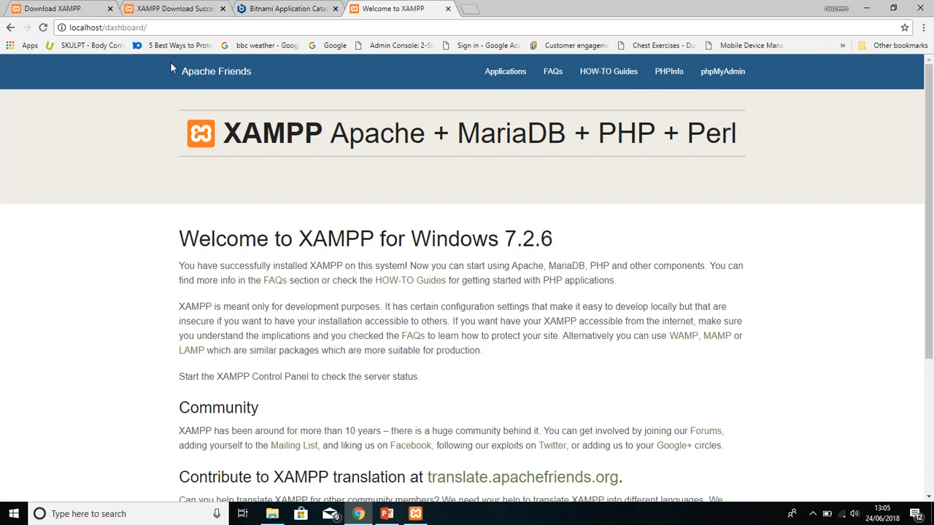
Check the htdocs folder in File Explorer, return to Chrome and load localhost/my_project in the dashboard's browser tab.
{"action": "left_click", "coordinate": [272, 514]}
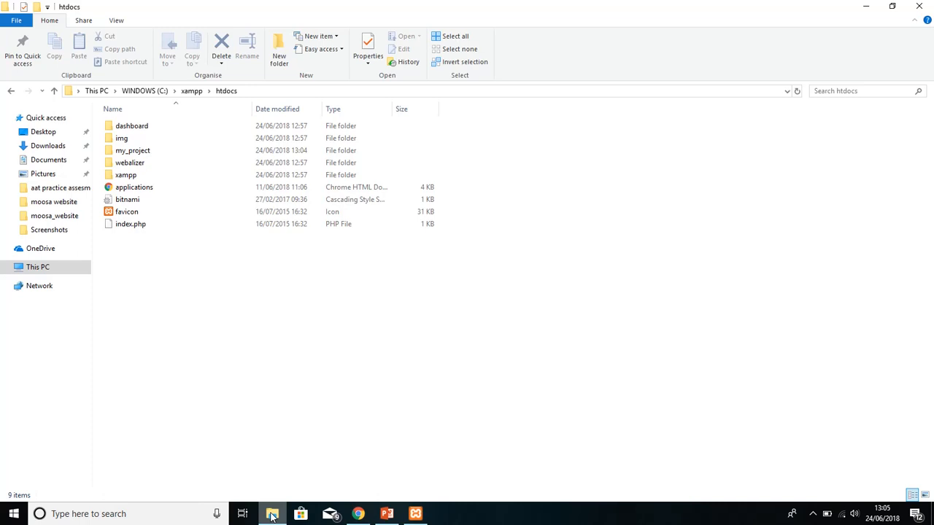
{"action": "left_click", "coordinate": [272, 514]}
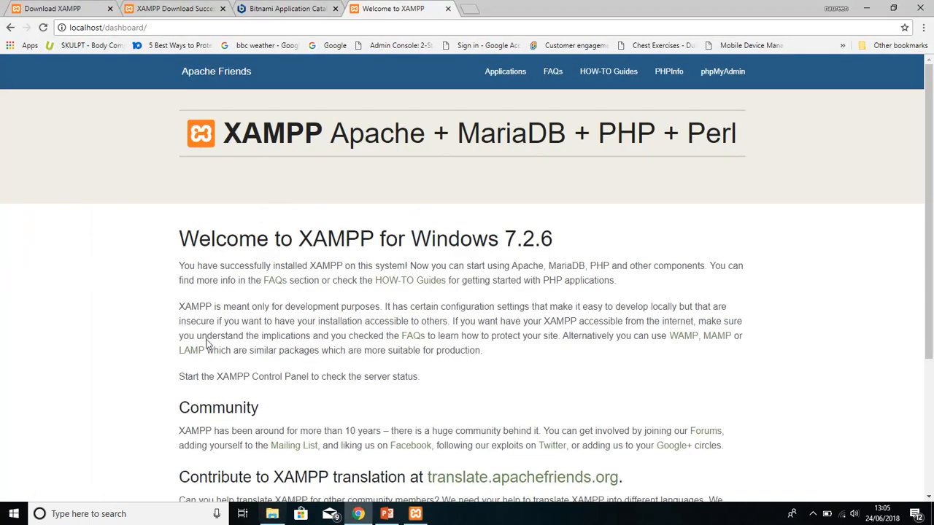
{"action": "left_click", "coordinate": [295, 28]}
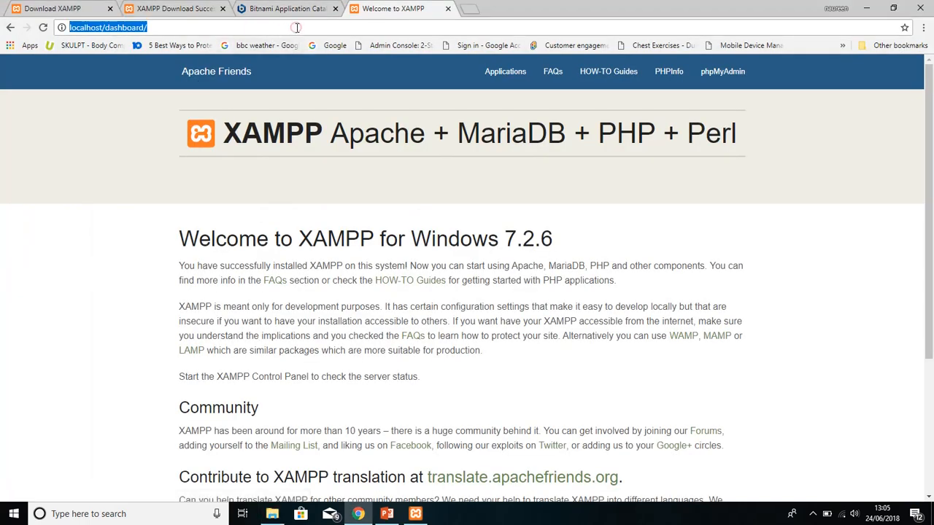
{"action": "left_click", "coordinate": [297, 27]}
{"action": "key", "text": "BackSpace"}
{"action": "key", "text": "BackSpace"}
{"action": "key", "text": "BackSpace"}
{"action": "key", "text": "BackSpace"}
{"action": "key", "text": "BackSpace"}
{"action": "key", "text": "BackSpace"}
{"action": "key", "text": "BackSpace"}
{"action": "key", "text": "BackSpace"}
{"action": "key", "text": "BackSpace"}
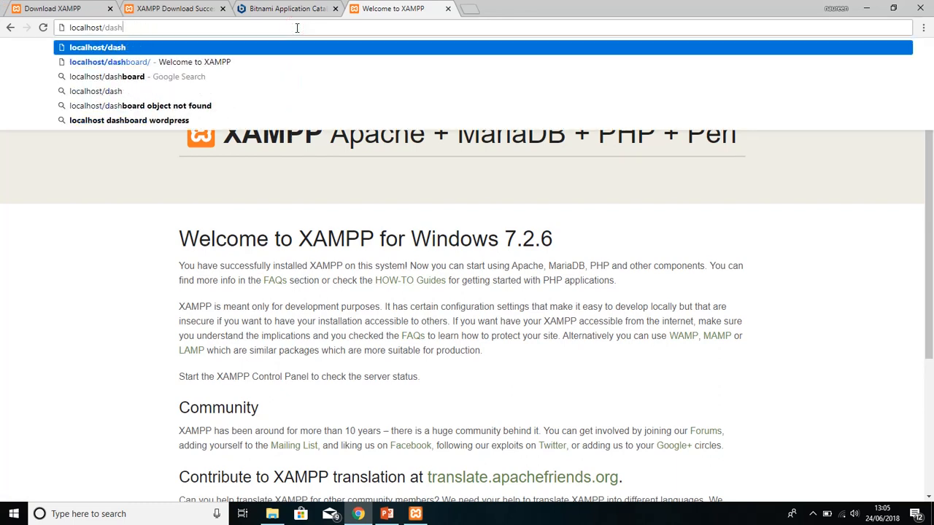
{"action": "key", "text": "BackSpace"}
{"action": "type", "text": "my"}
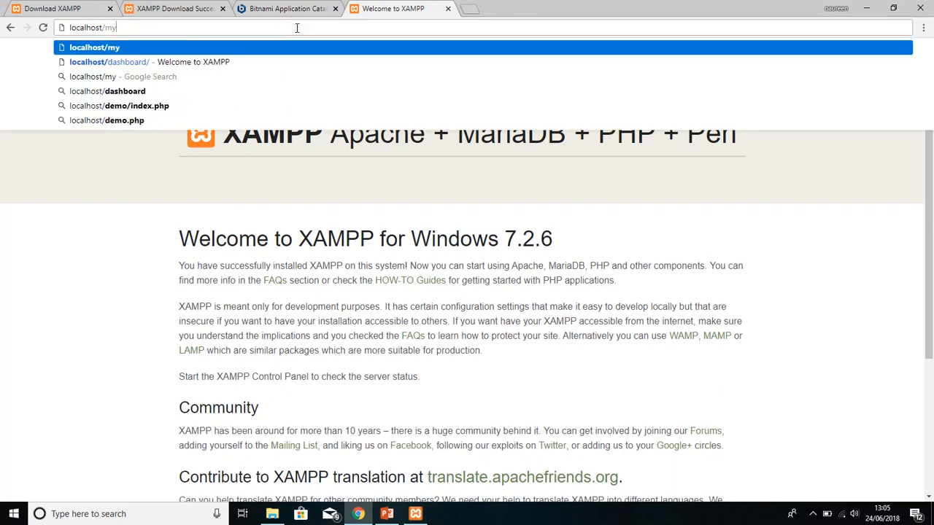
{"action": "type", "text": "_pr"}
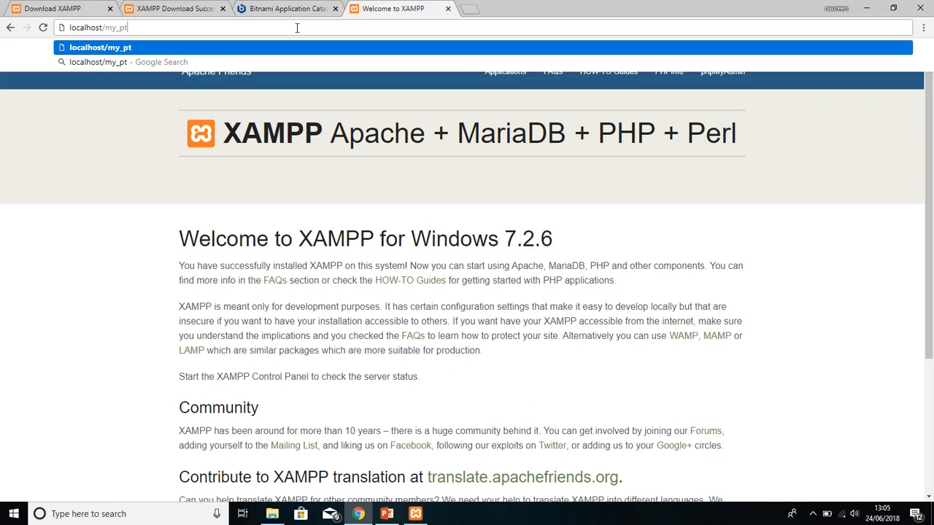
{"action": "type", "text": "oject"}
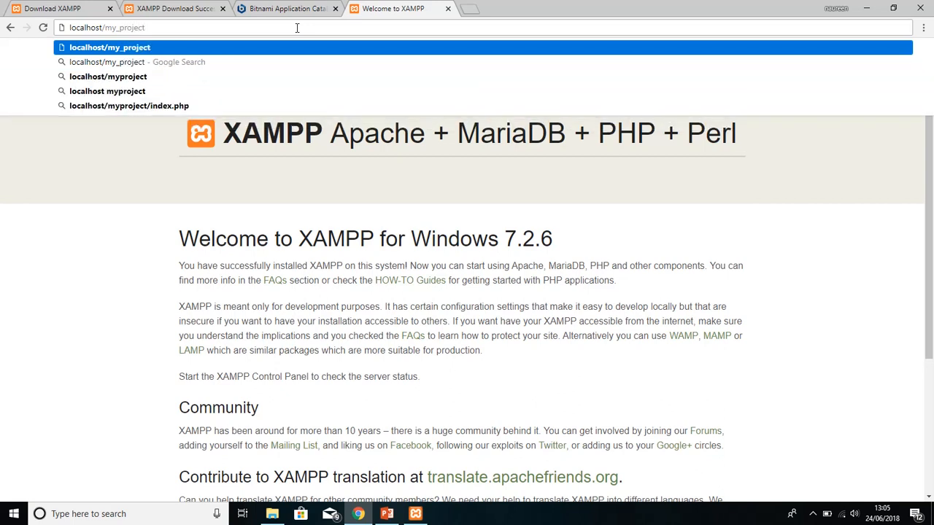
{"action": "key", "text": "Return"}
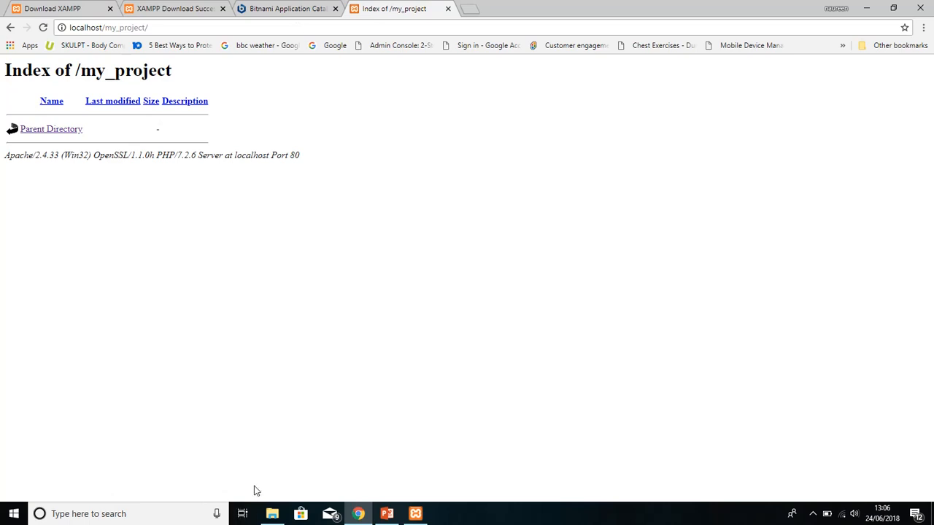
Switch to Sublime Text 3 and close the open index.html file.
{"action": "left_click", "coordinate": [13, 513]}
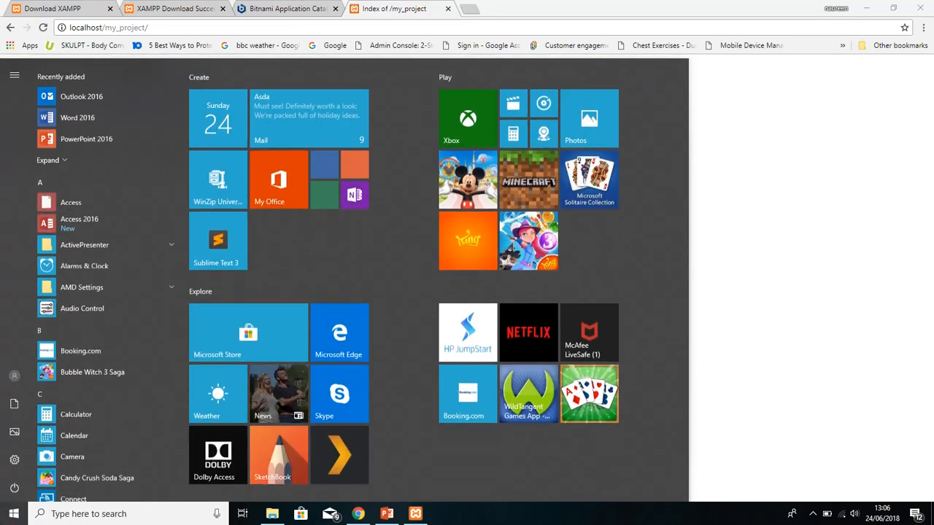
{"action": "left_click", "coordinate": [216, 234]}
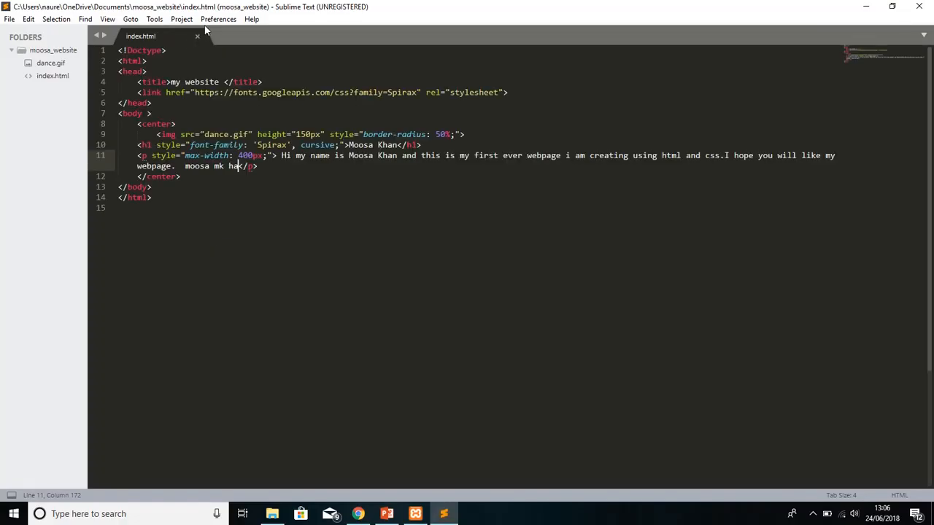
{"action": "left_click", "coordinate": [197, 36]}
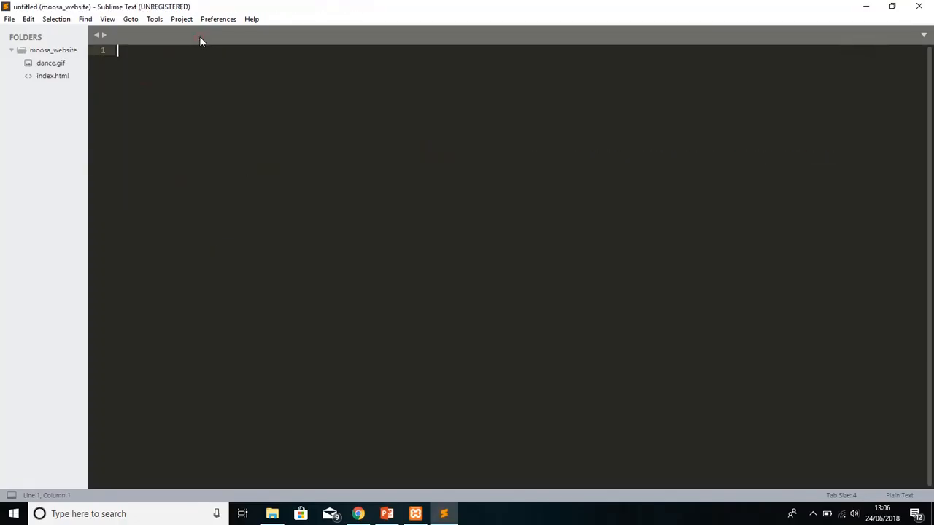
Open the folder C:\xampp\htdocs\my_project as the project folder and maximize its window.
{"action": "left_click", "coordinate": [12, 20]}
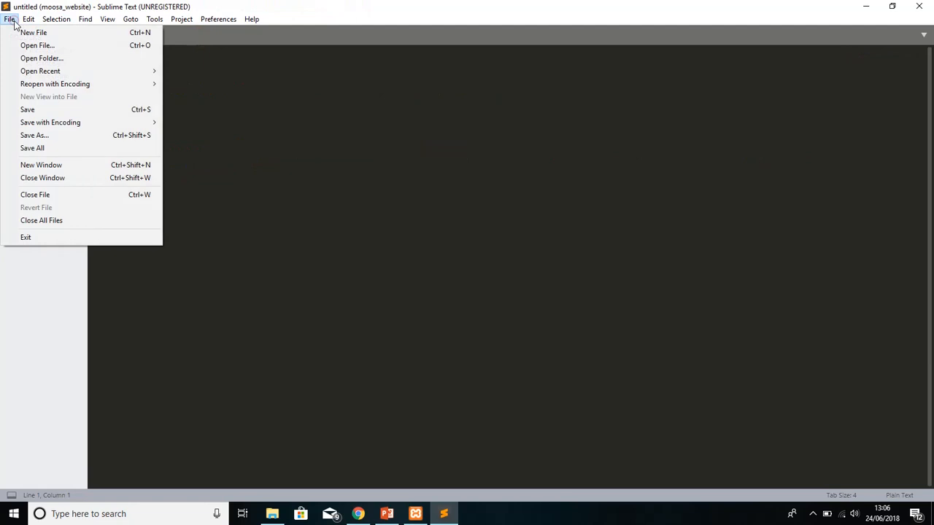
{"action": "left_click", "coordinate": [37, 58]}
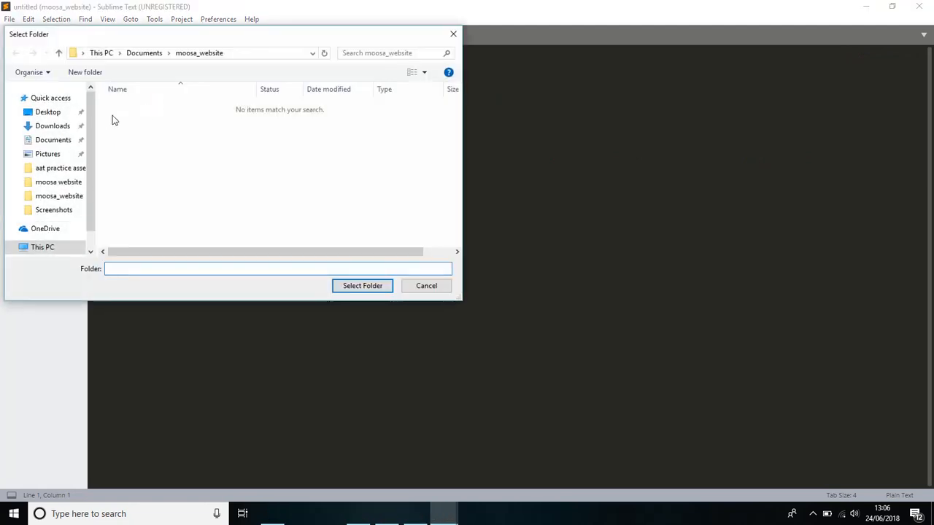
{"action": "left_click_drag", "start_coordinate": [89, 127], "coordinate": [92, 146]}
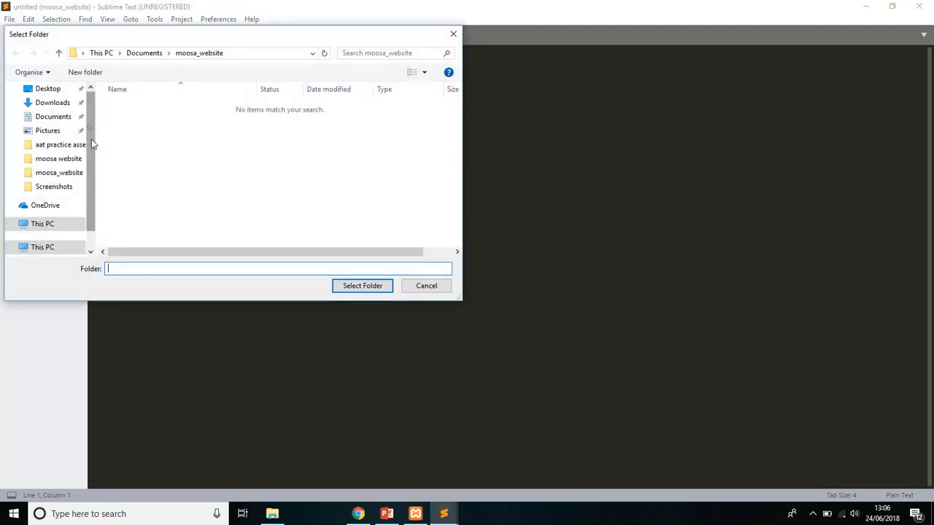
{"action": "left_click", "coordinate": [54, 231]}
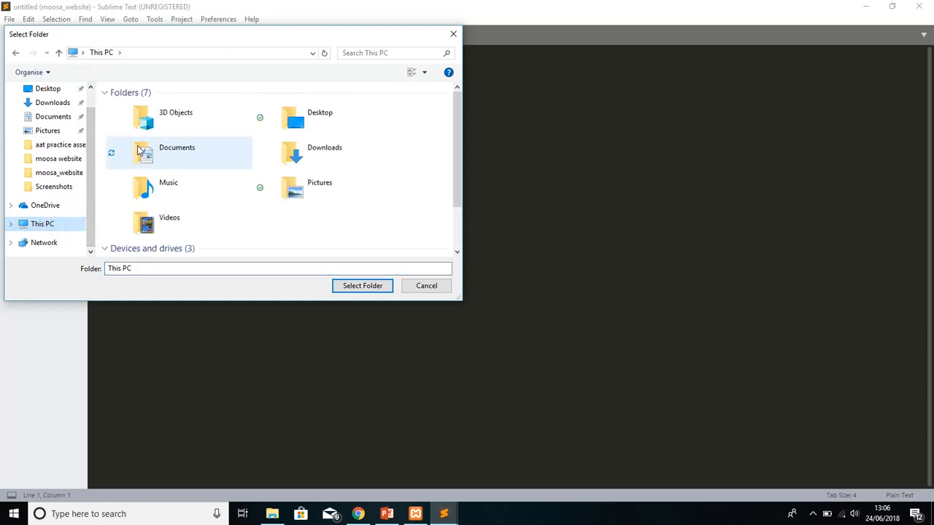
{"action": "left_click_drag", "start_coordinate": [460, 139], "coordinate": [460, 186]}
{"action": "left_click", "coordinate": [195, 210]}
{"action": "double_click", "coordinate": [196, 210]}
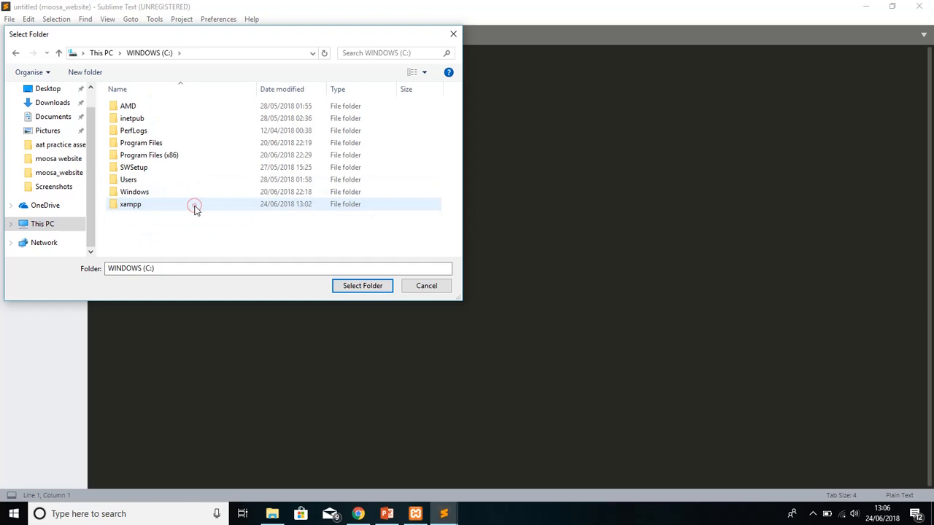
{"action": "double_click", "coordinate": [151, 211]}
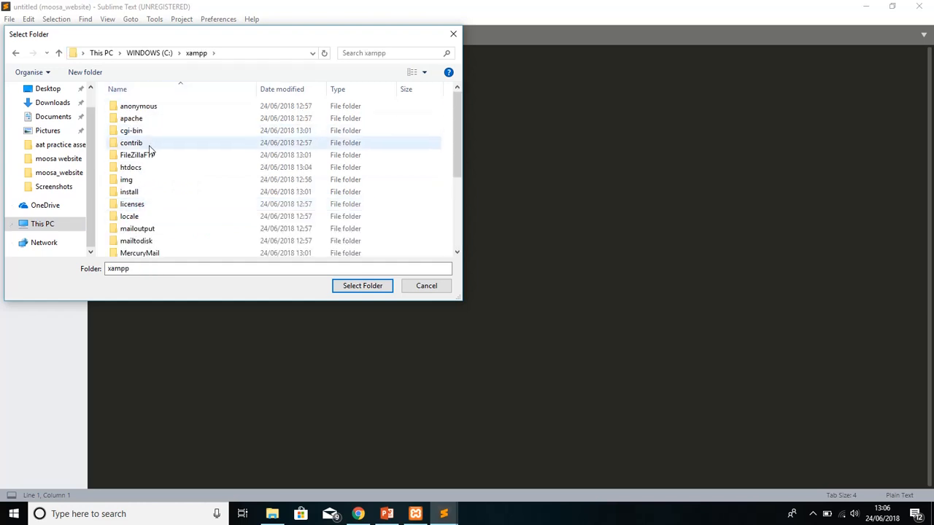
{"action": "left_click", "coordinate": [151, 169]}
{"action": "double_click", "coordinate": [151, 169]}
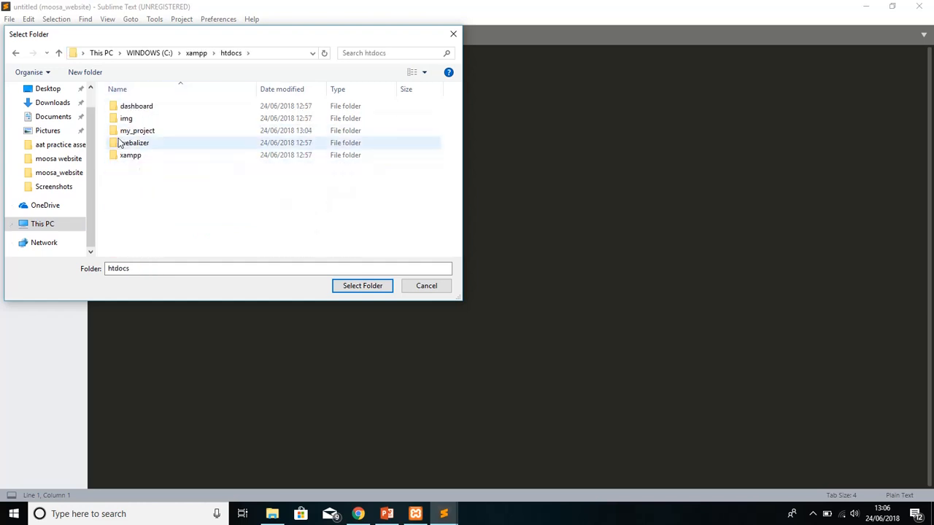
{"action": "left_click", "coordinate": [140, 134]}
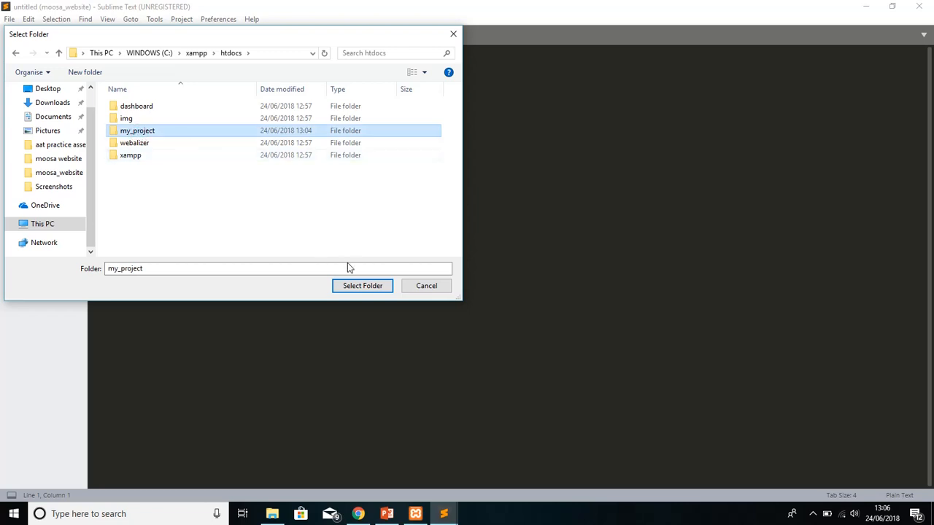
{"action": "left_click", "coordinate": [365, 285]}
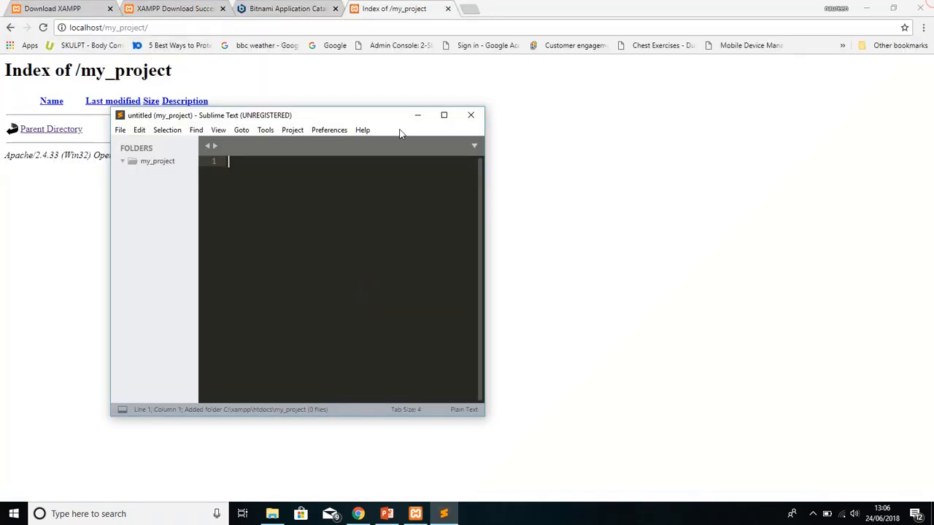
{"action": "left_click", "coordinate": [442, 117]}
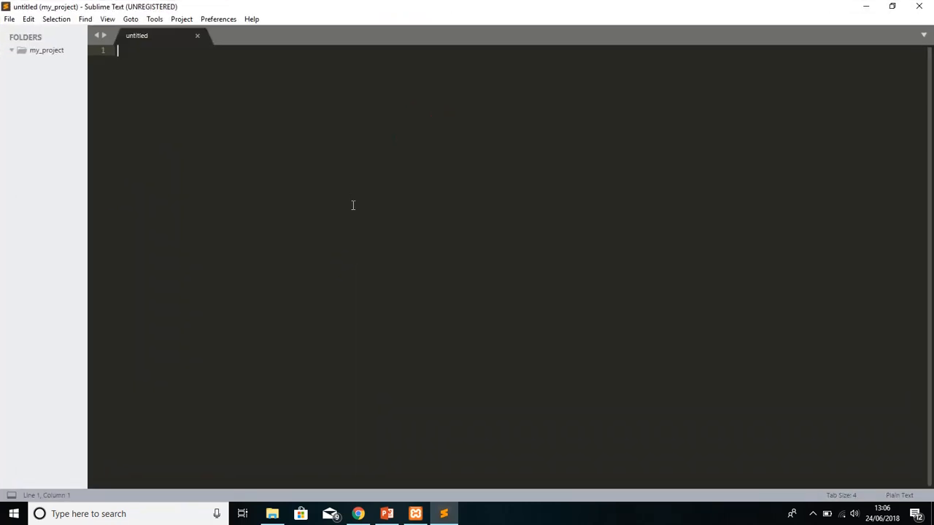
Save the empty untitled file as index.php with the PHP file type in the folder offered by default.
{"action": "key", "text": "ctrl+s"}
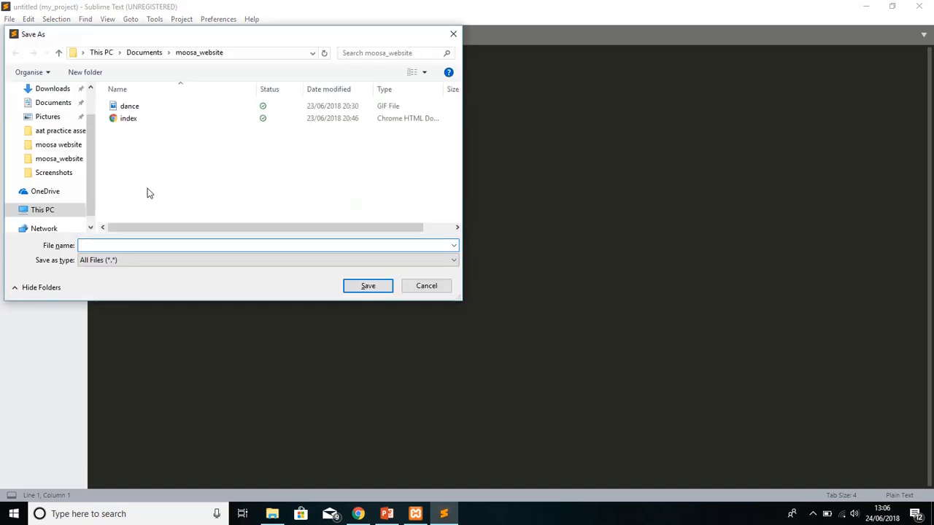
{"action": "left_click", "coordinate": [163, 245]}
{"action": "type", "text": "ind"}
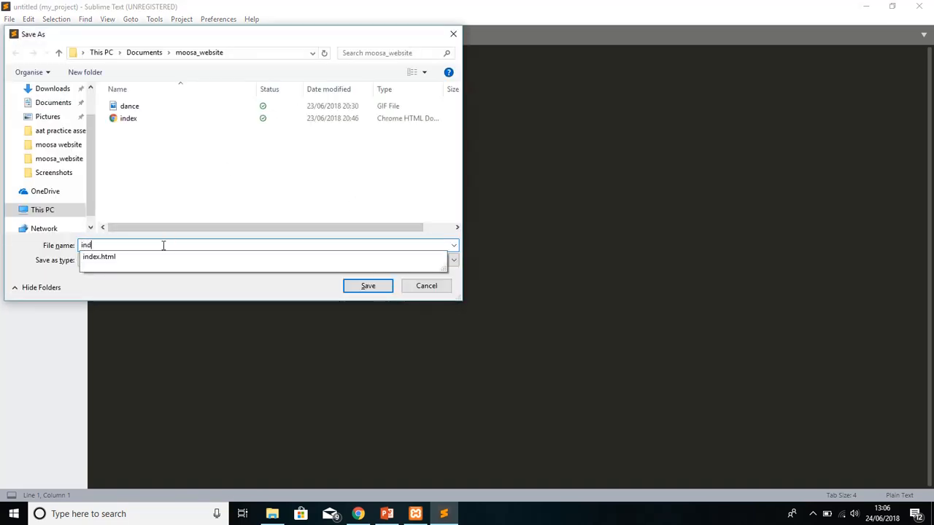
{"action": "type", "text": "ex."}
{"action": "type", "text": "php"}
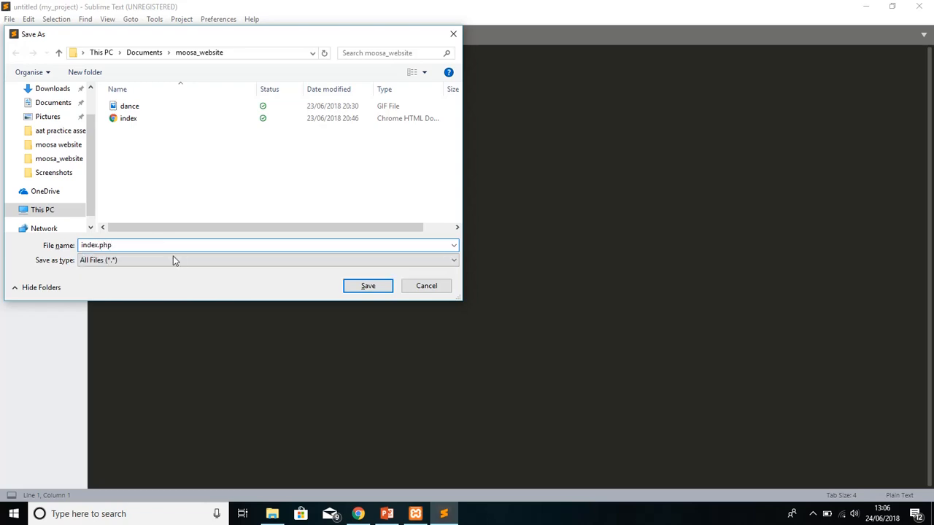
{"action": "left_click", "coordinate": [245, 258]}
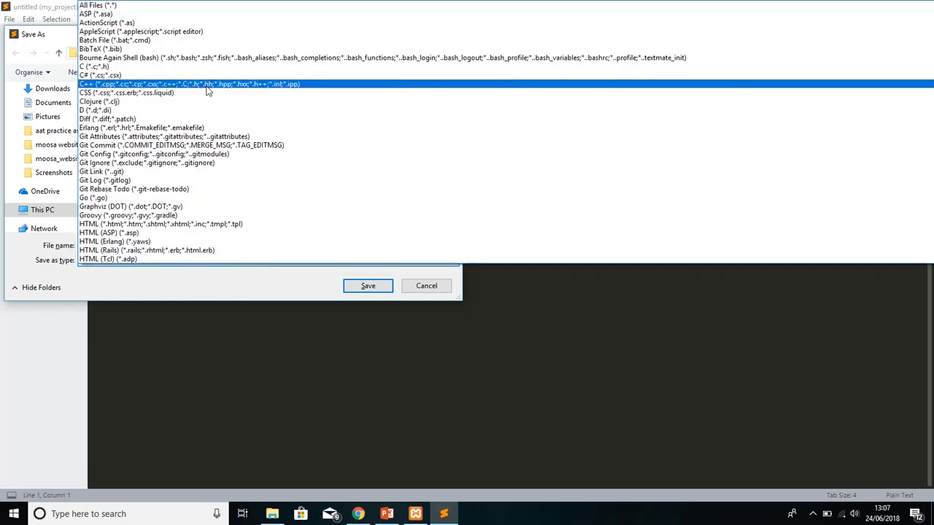
{"action": "key", "text": "p"}
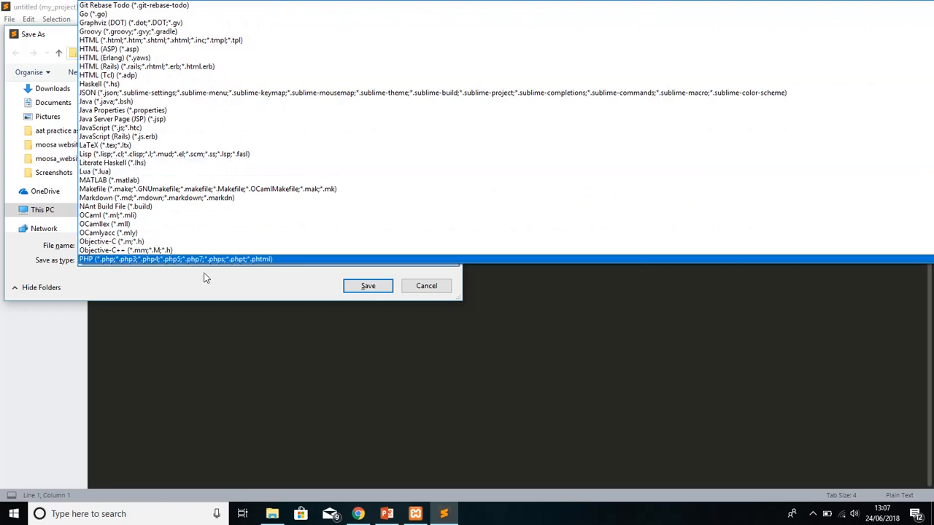
{"action": "left_click", "coordinate": [244, 264]}
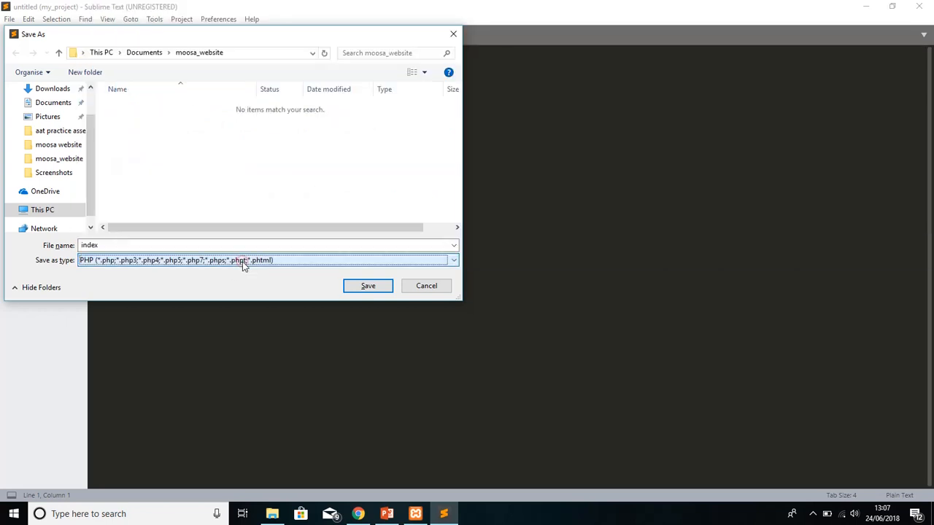
{"action": "left_click", "coordinate": [368, 287]}
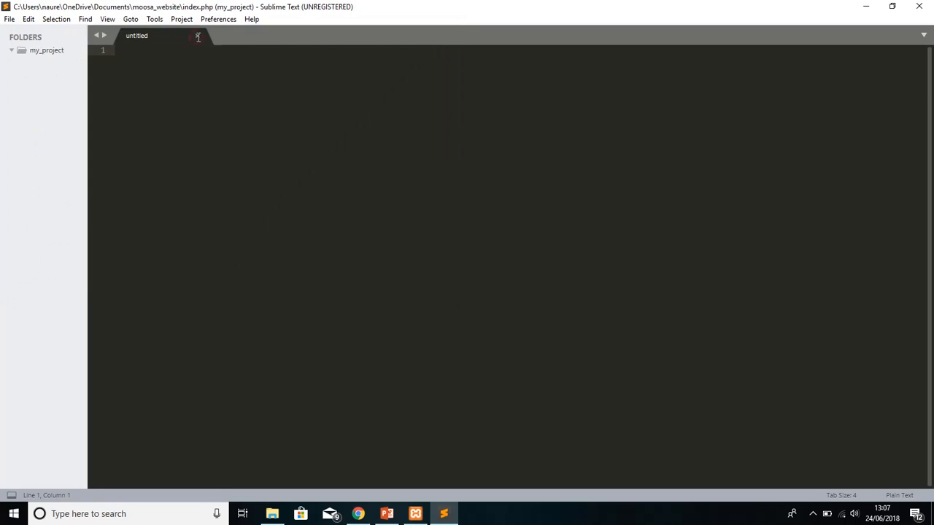
{"action": "key", "text": "ctrl+s"}
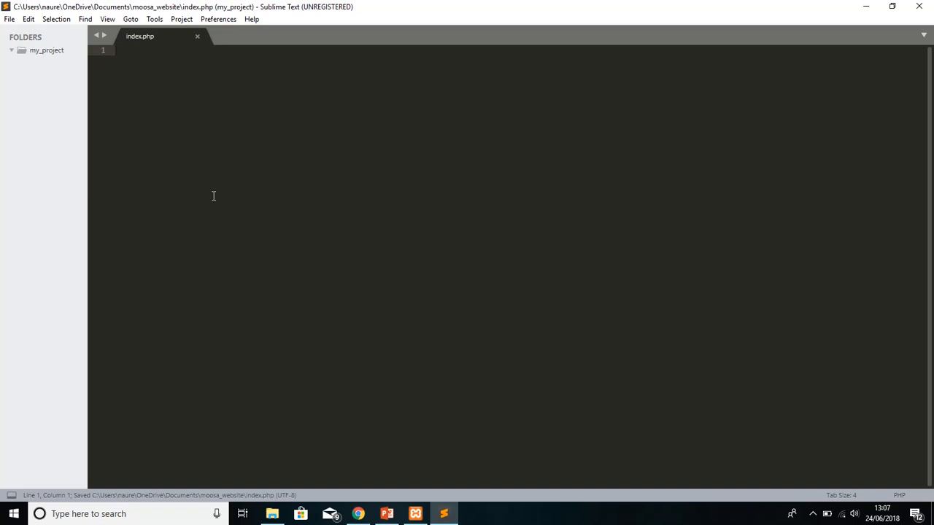
Close the wrongly placed index.php and create a new empty file.
{"action": "left_click", "coordinate": [197, 36]}
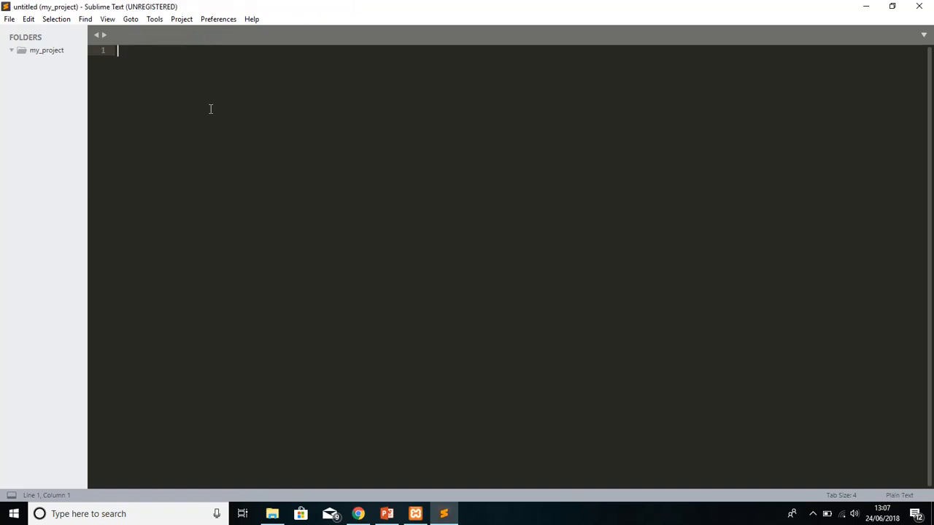
{"action": "key", "text": "ctrl+n"}
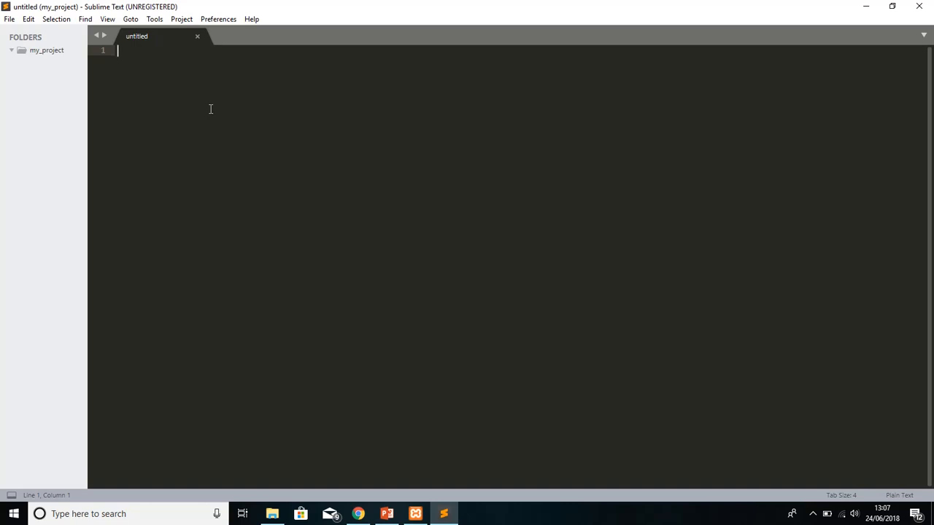
{"action": "key", "text": "ctrl+s"}
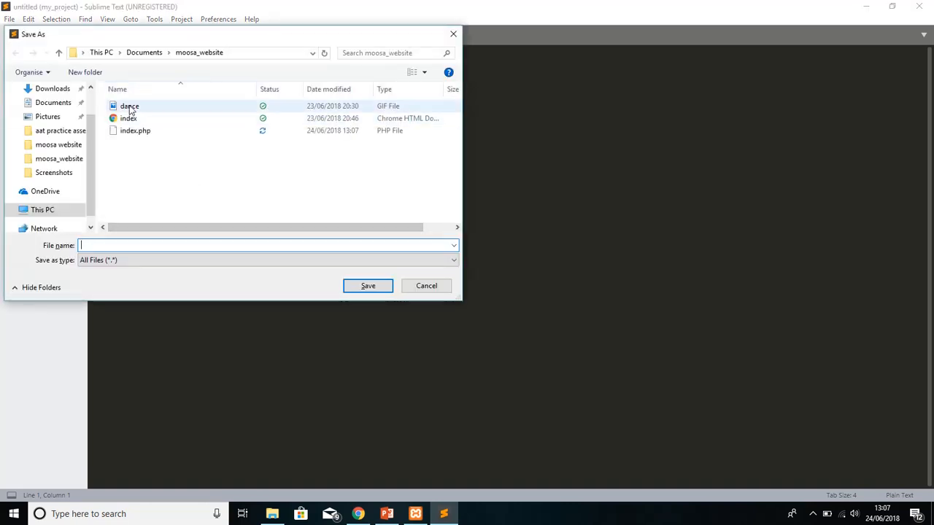
{"action": "left_click", "coordinate": [129, 118]}
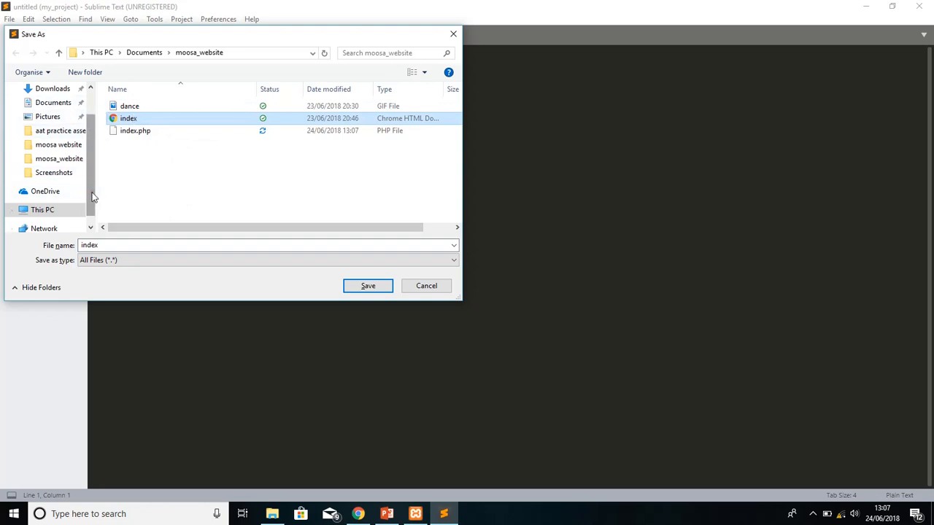
{"action": "scroll", "coordinate": [92, 197], "scroll_direction": "down", "scroll_amount": 1}
{"action": "left_click", "coordinate": [57, 197]}
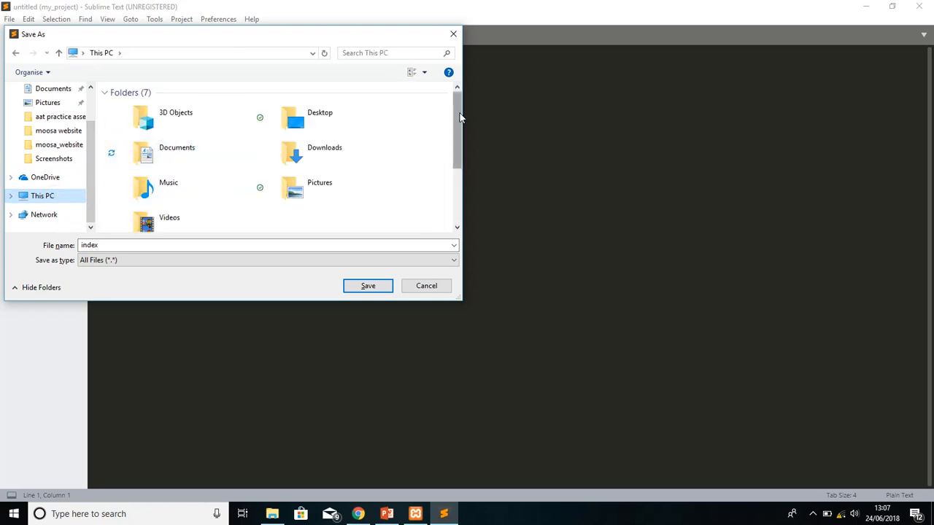
{"action": "left_click", "coordinate": [453, 33]}
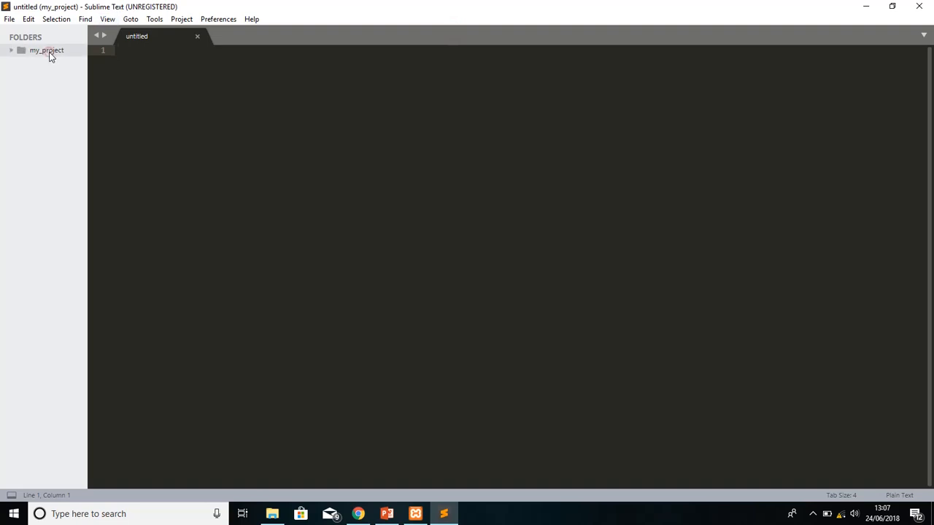
{"action": "left_click", "coordinate": [48, 53]}
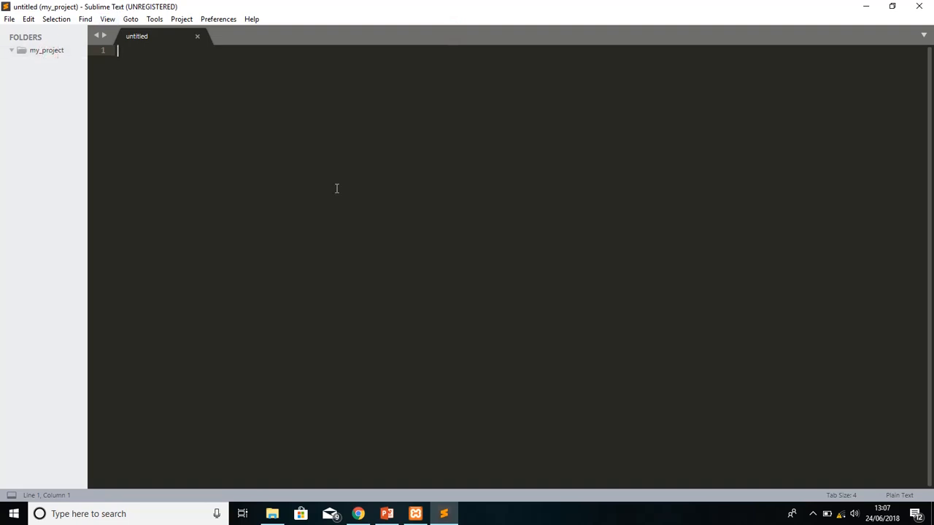
Start saving the new untitled file and browse to the folder C:\xampp\htdocs\my_project as its location.
{"action": "key", "text": "ctrl+s"}
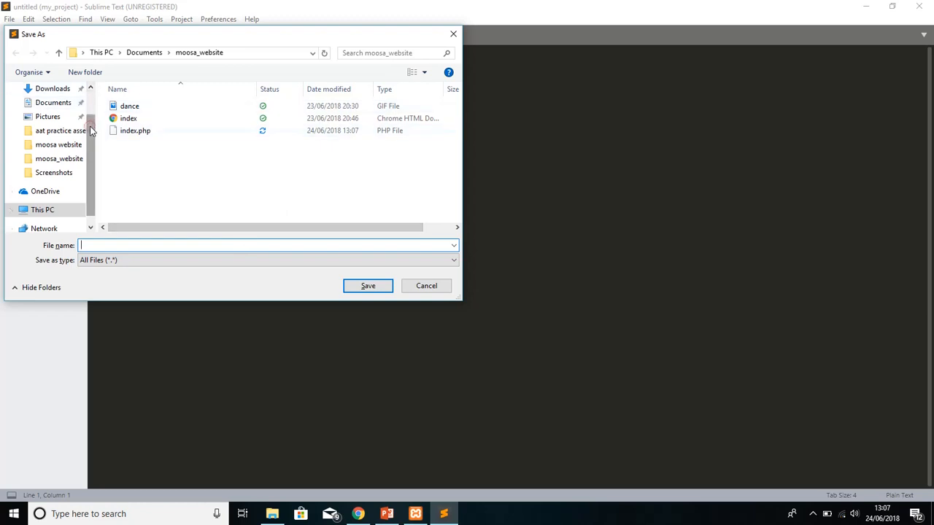
{"action": "left_click", "coordinate": [44, 211]}
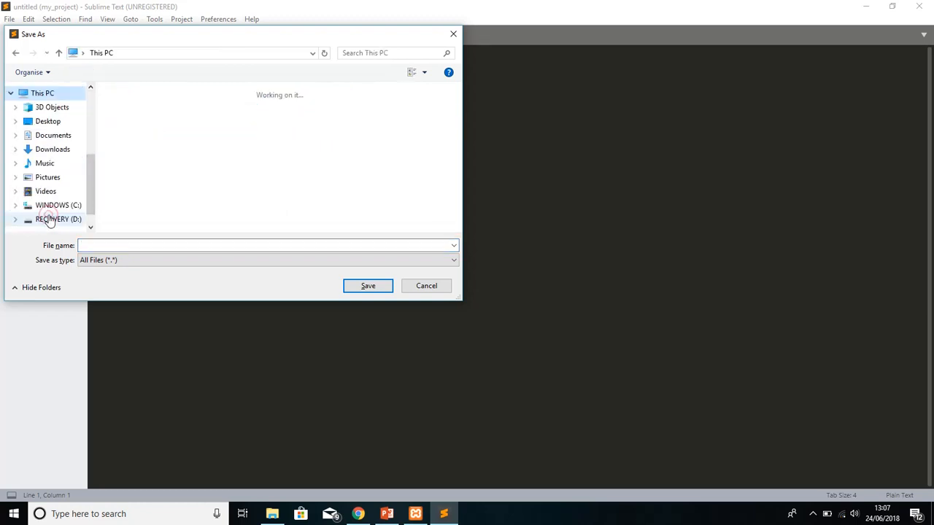
{"action": "left_click", "coordinate": [61, 206]}
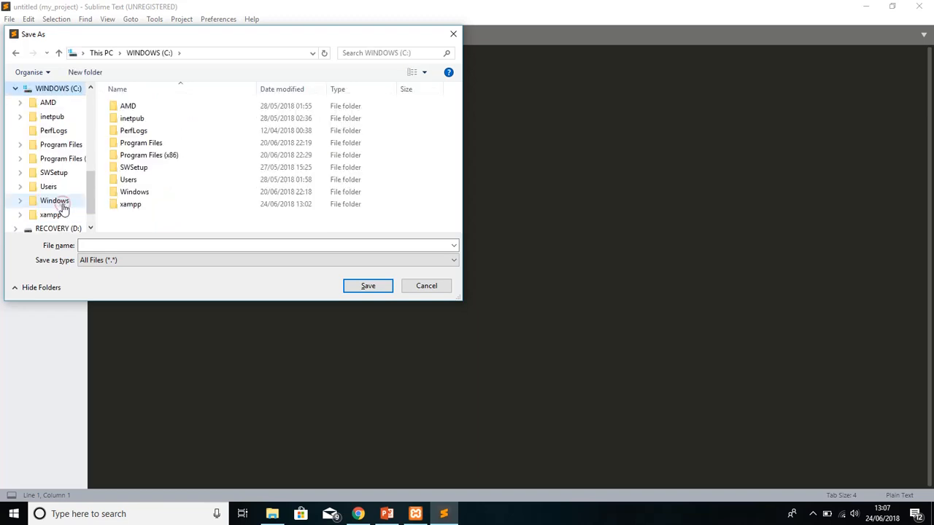
{"action": "double_click", "coordinate": [134, 204]}
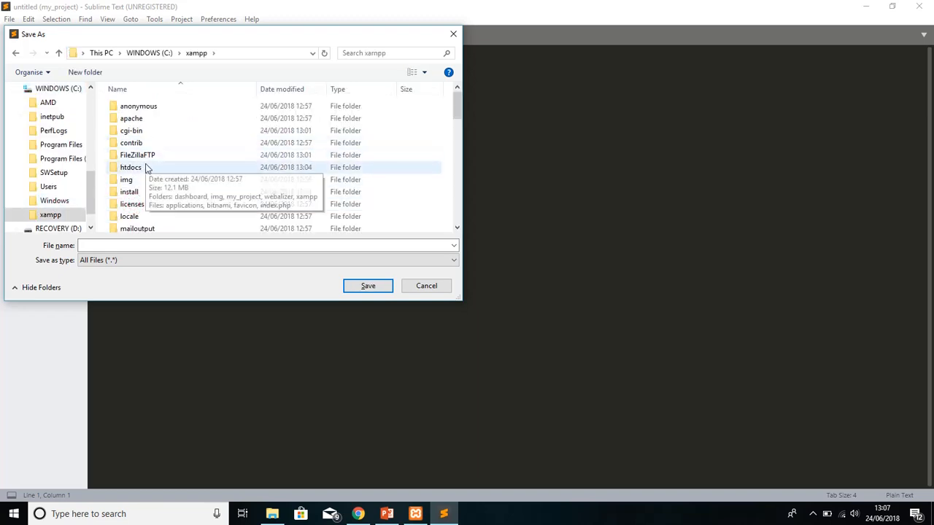
{"action": "double_click", "coordinate": [145, 168]}
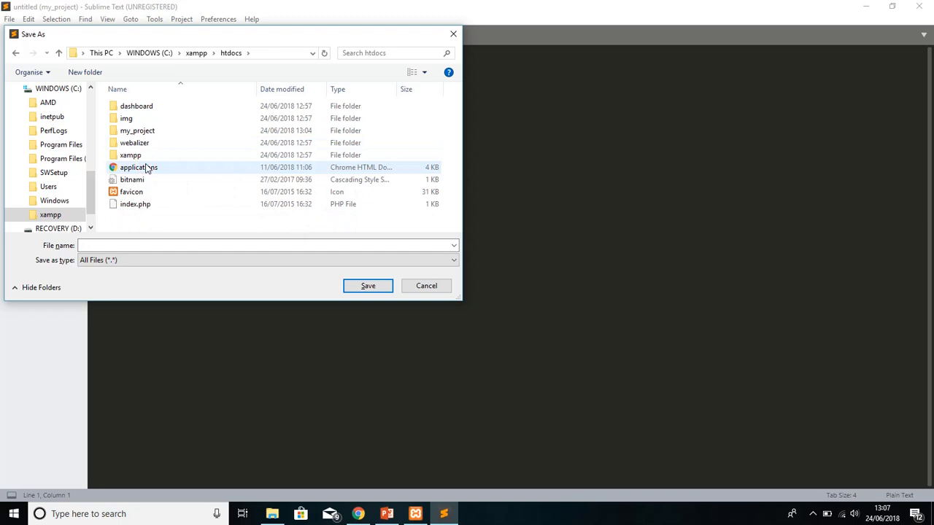
{"action": "double_click", "coordinate": [147, 129]}
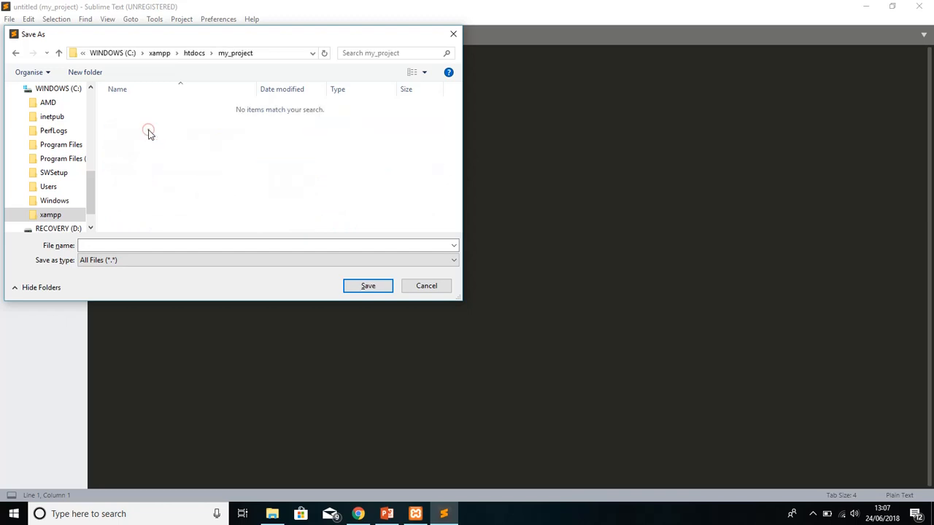
Name the file index.php, choose the PHP file type and save it in the my_project folder.
{"action": "left_click", "coordinate": [141, 246]}
{"action": "type", "text": "index.php"}
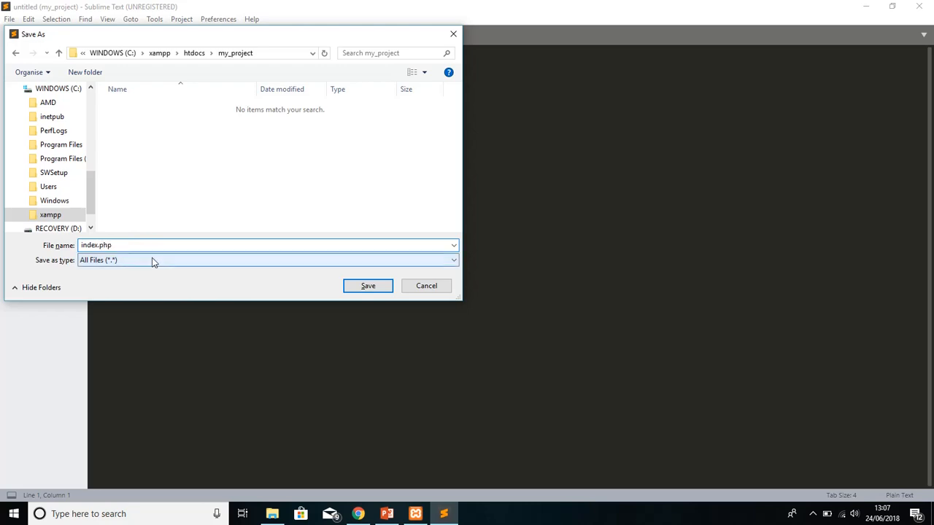
{"action": "left_click", "coordinate": [151, 259]}
{"action": "scroll", "coordinate": [153, 261], "scroll_direction": "down", "scroll_amount": 7}
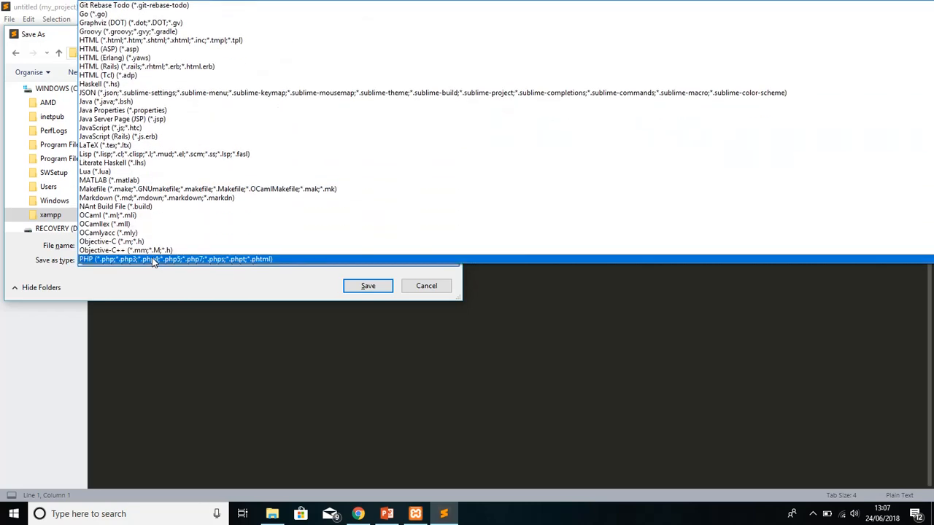
{"action": "left_click", "coordinate": [153, 260]}
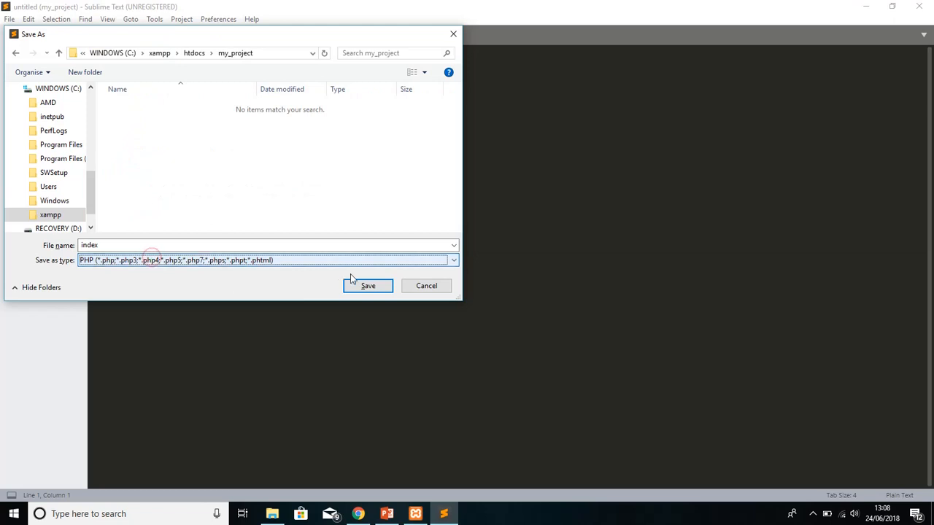
{"action": "double_click", "coordinate": [202, 245]}
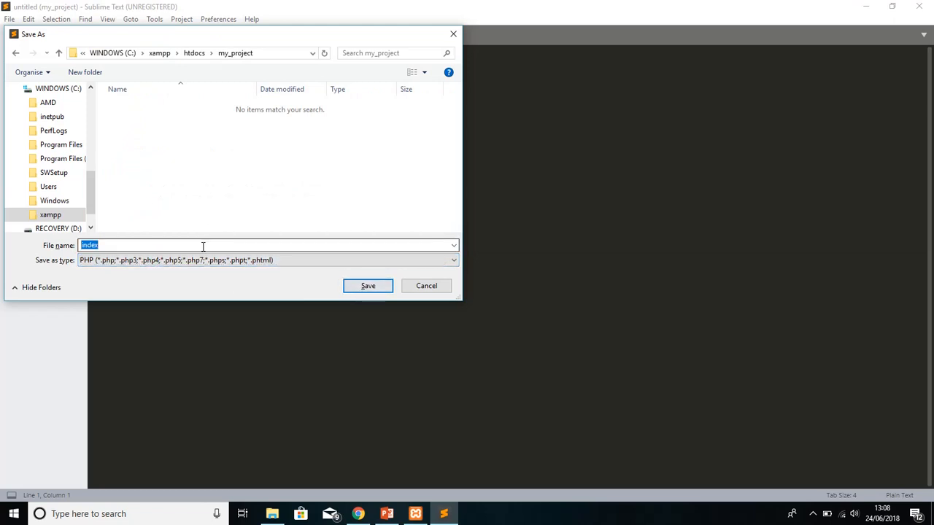
{"action": "left_click", "coordinate": [375, 289]}
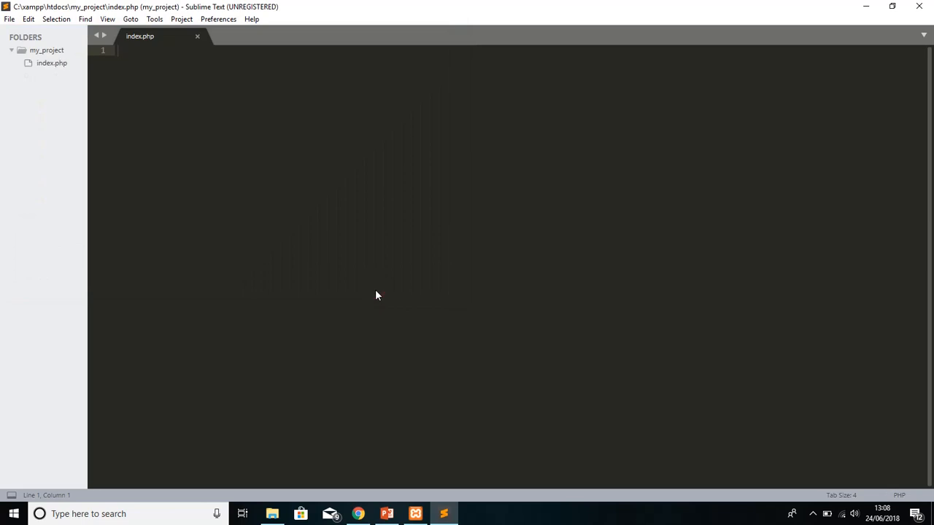
Open index.php from the project folder, switch to Chrome and load localhost/my_project/ again.
{"action": "left_click", "coordinate": [52, 65]}
{"action": "left_click", "coordinate": [365, 515]}
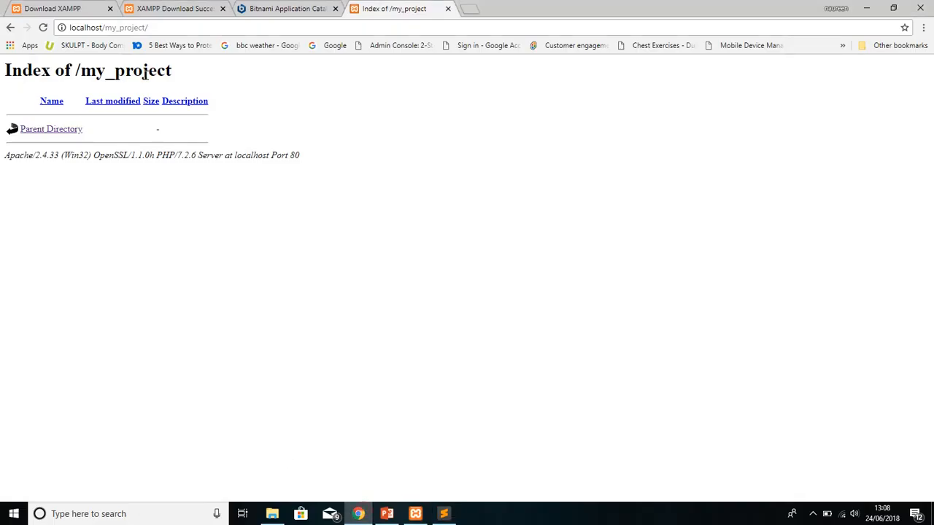
{"action": "left_click", "coordinate": [165, 29]}
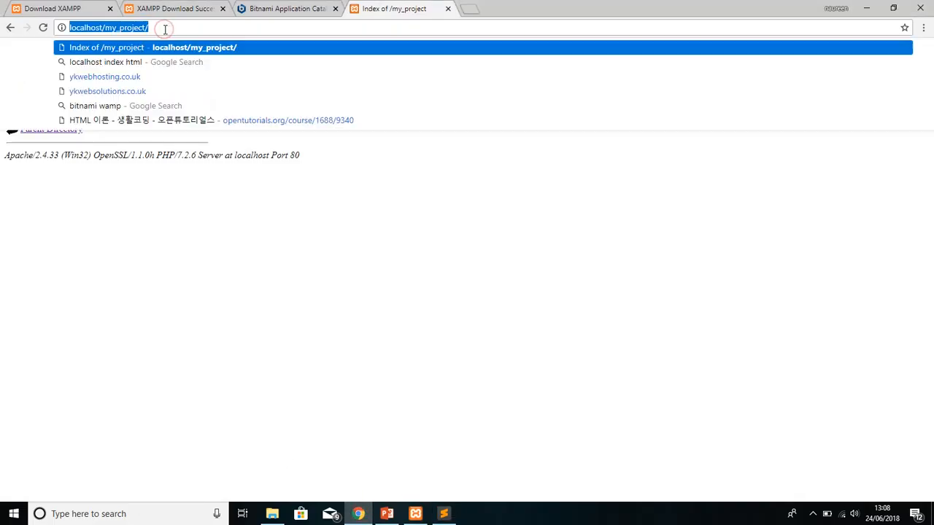
{"action": "key", "text": "Return"}
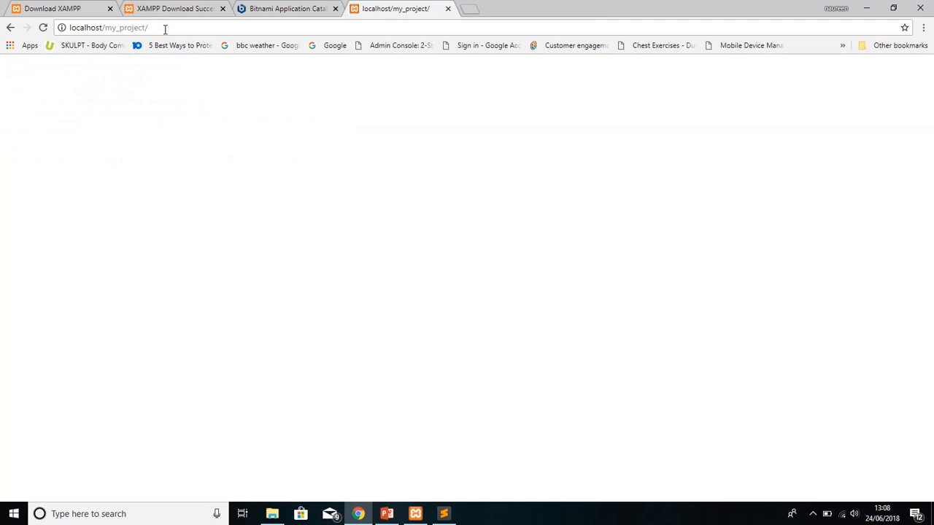
{"action": "left_click", "coordinate": [165, 29]}
{"action": "left_click", "coordinate": [105, 176]}
Switch back to Sublime Text and write the <?php opening tag and ?> closing tag with an empty line between them.
{"action": "left_click", "coordinate": [444, 512]}
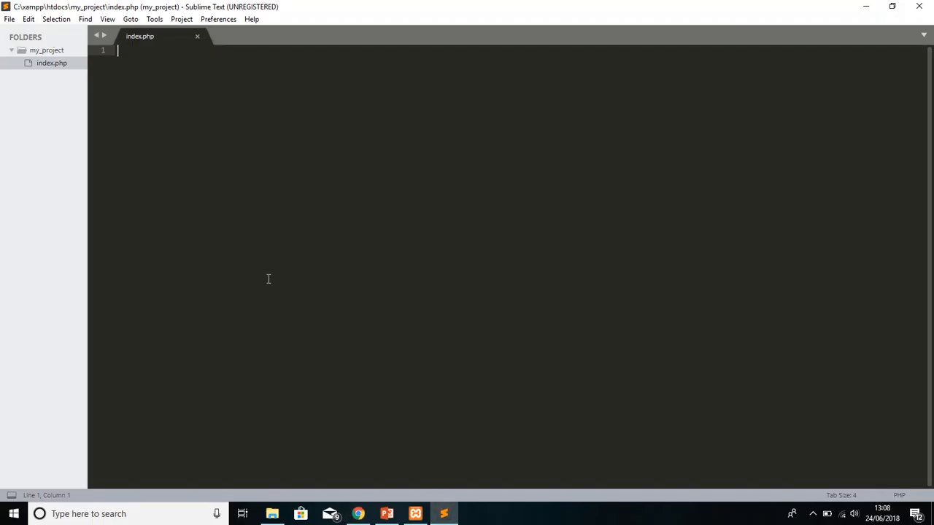
{"action": "type", "text": "<?php"}
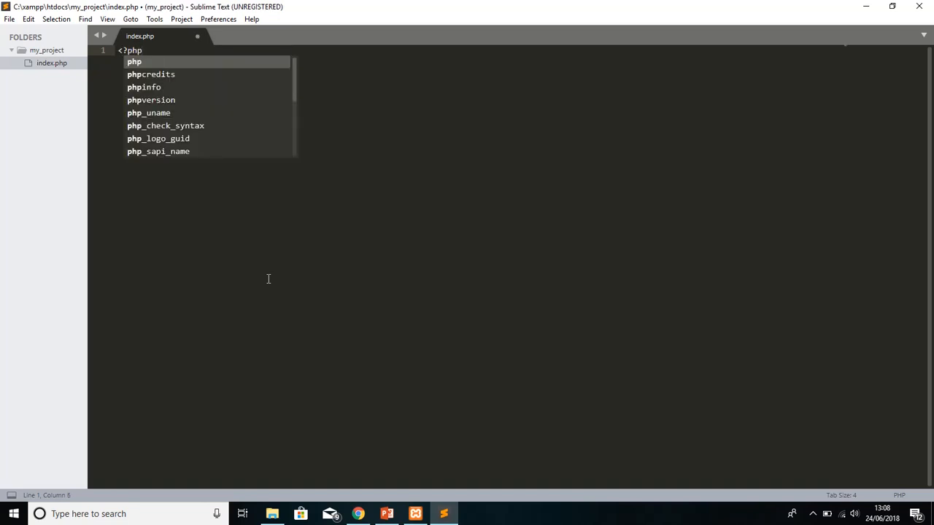
{"action": "key", "text": "Escape"}
{"action": "key", "text": "Return"}
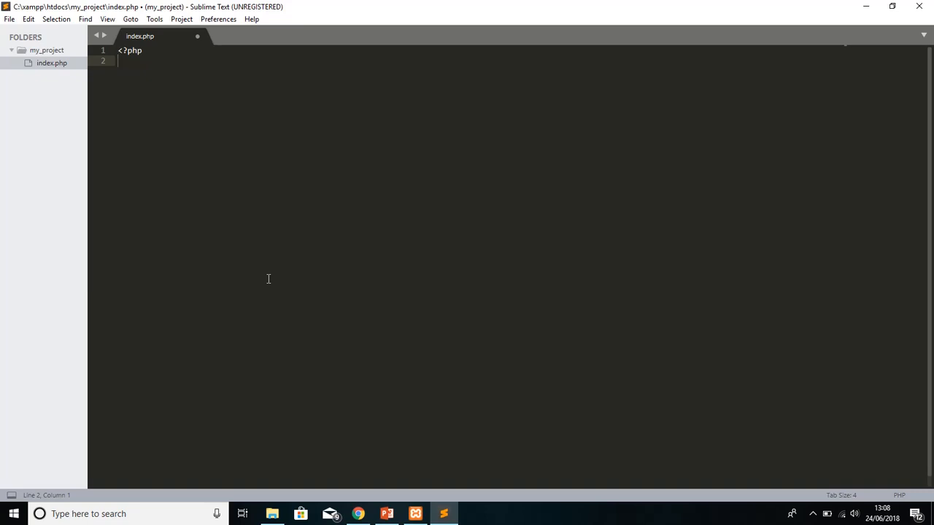
{"action": "key", "text": "Return"}
{"action": "type", "text": "?"}
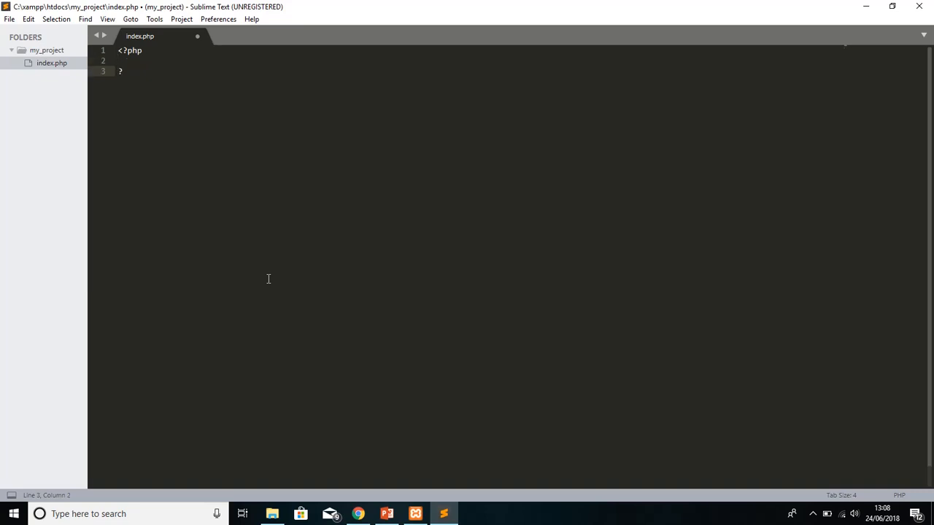
{"action": "type", "text": ">"}
Add the statement echo "Hello World"; on a new line directly below the opening PHP tag.
{"action": "left_click", "coordinate": [148, 52]}
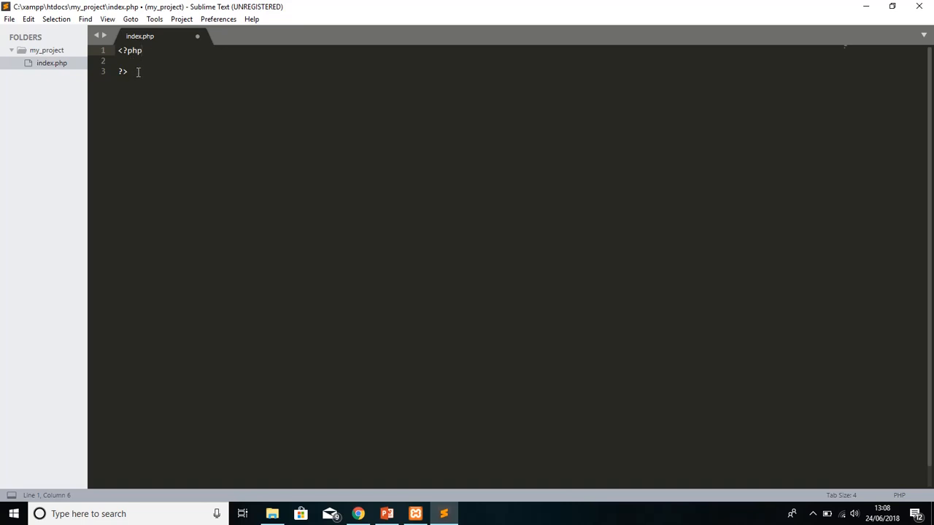
{"action": "left_click", "coordinate": [138, 71]}
{"action": "left_click", "coordinate": [148, 55]}
{"action": "key", "text": "Return"}
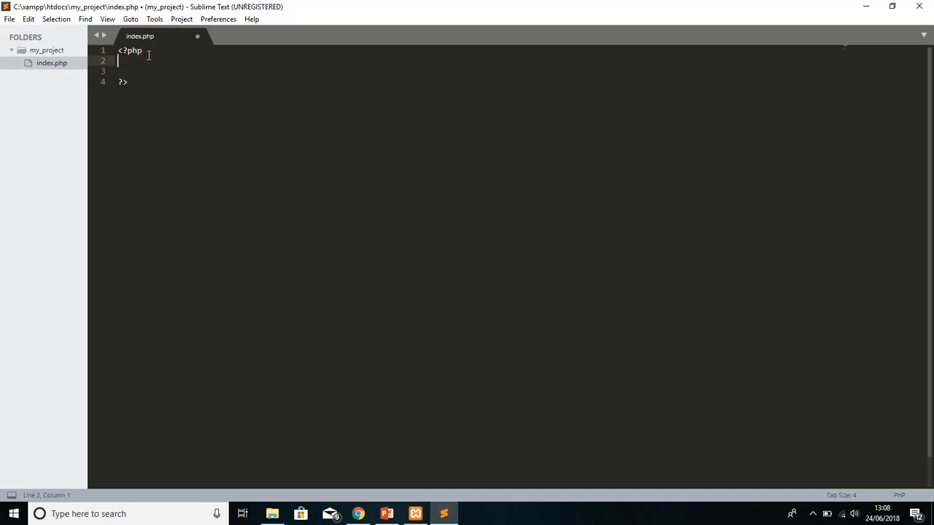
{"action": "type", "text": "echo \"Hello"}
{"action": "key", "text": "BackSpace"}
{"action": "key", "text": "BackSpace"}
{"action": "key", "text": "BackSpace"}
{"action": "key", "text": "BackSpace"}
{"action": "key", "text": "BackSpace"}
{"action": "type", "text": "ello World"}
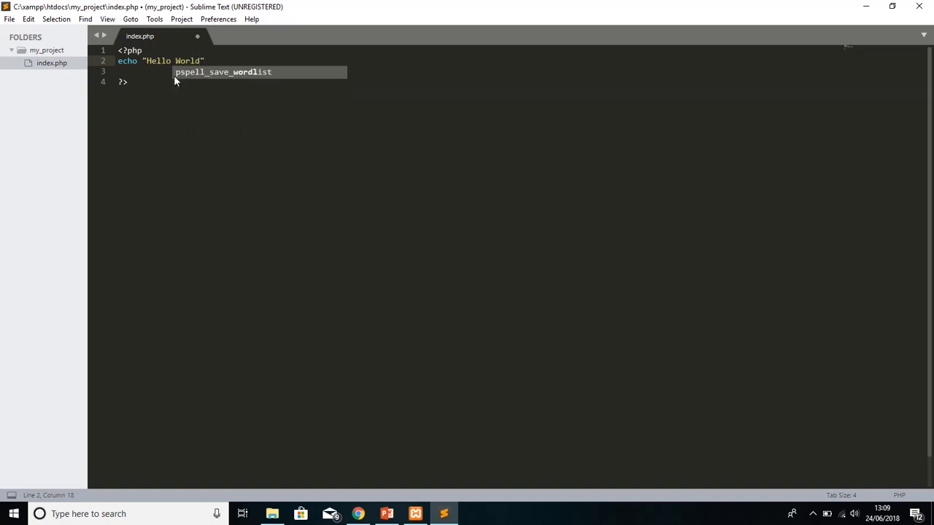
{"action": "left_click", "coordinate": [219, 63]}
{"action": "type", "text": ";"}
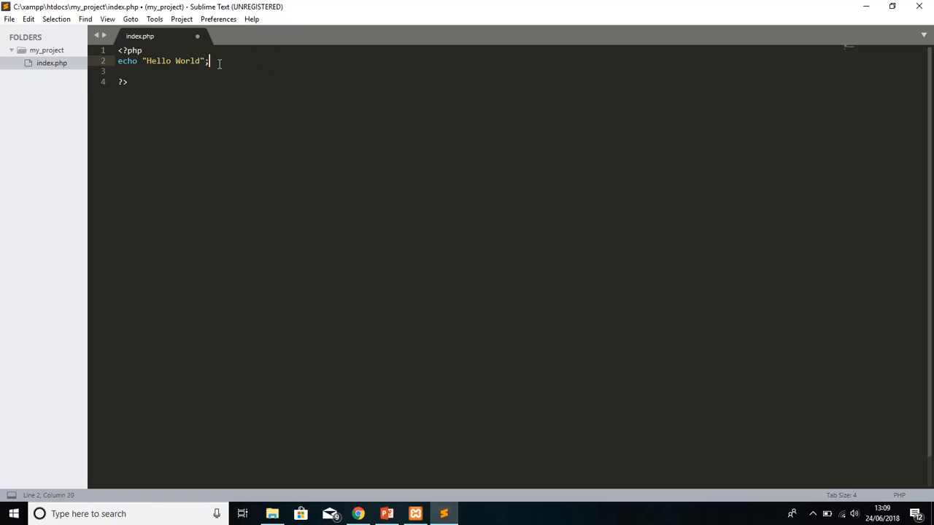
Save index.php and reload localhost/my_project/ in Chrome.
{"action": "left_click", "coordinate": [154, 50]}
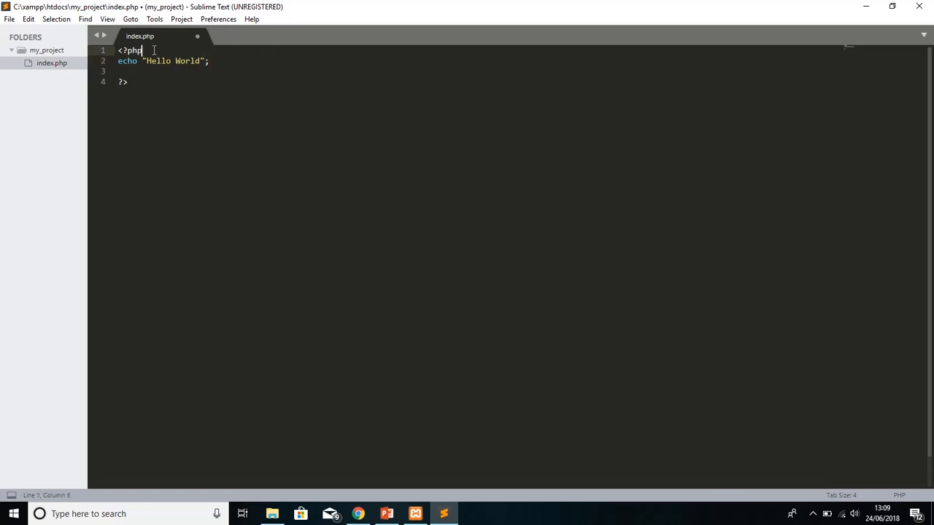
{"action": "key", "text": "ctrl+s"}
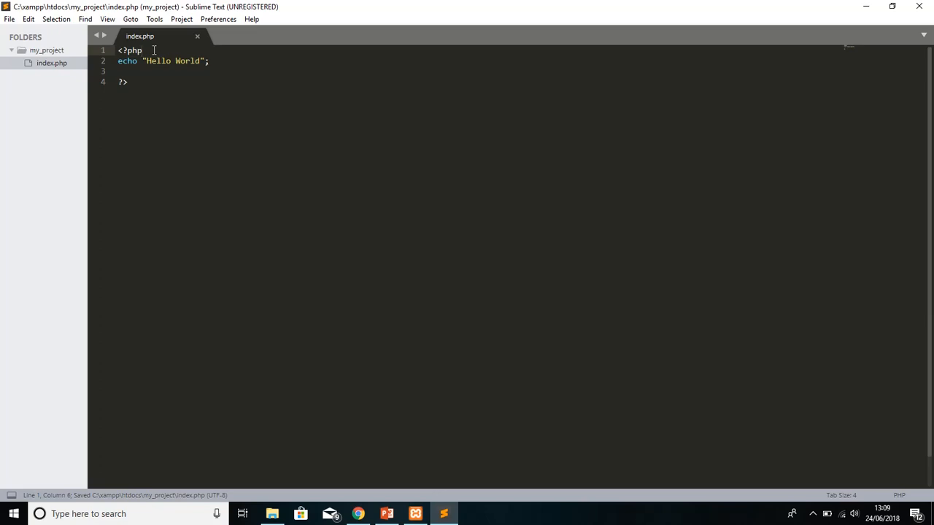
{"action": "left_click", "coordinate": [358, 513]}
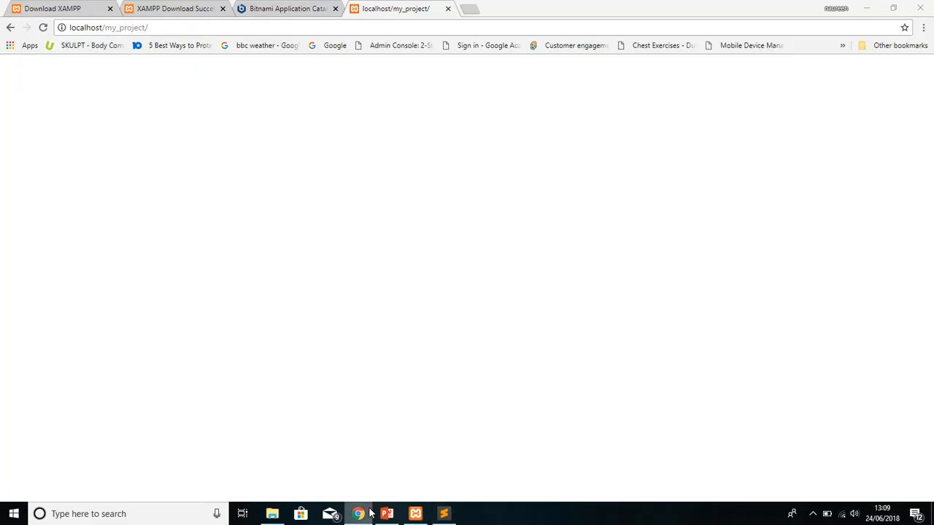
{"action": "left_click", "coordinate": [43, 28]}
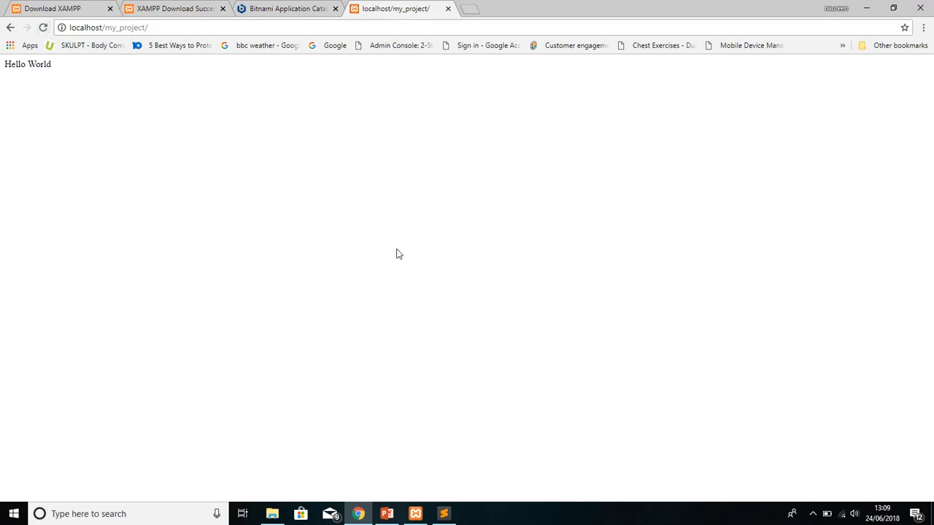
Stop Apache and MySQL in the XAMPP Control Panel, then reload localhost/my_project/ in Chrome.
{"action": "left_click", "coordinate": [415, 514]}
{"action": "left_click", "coordinate": [289, 78]}
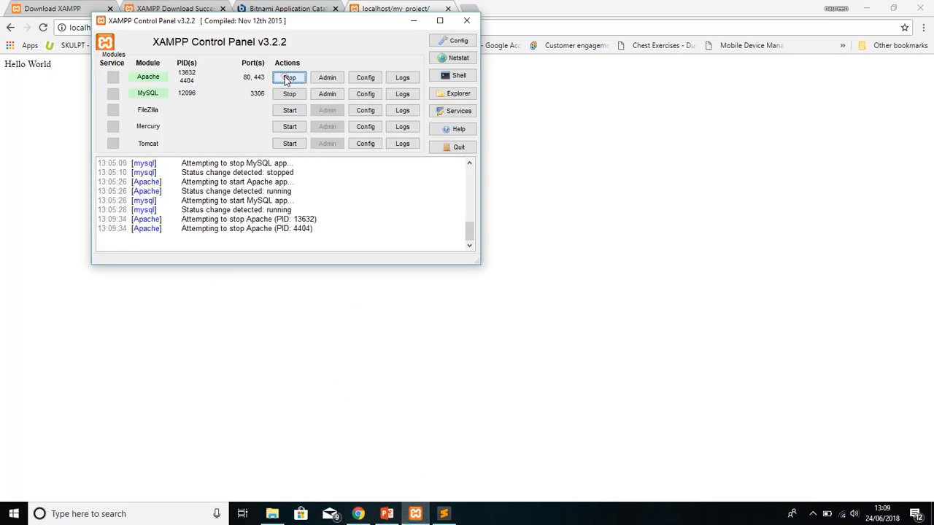
{"action": "left_click", "coordinate": [291, 93]}
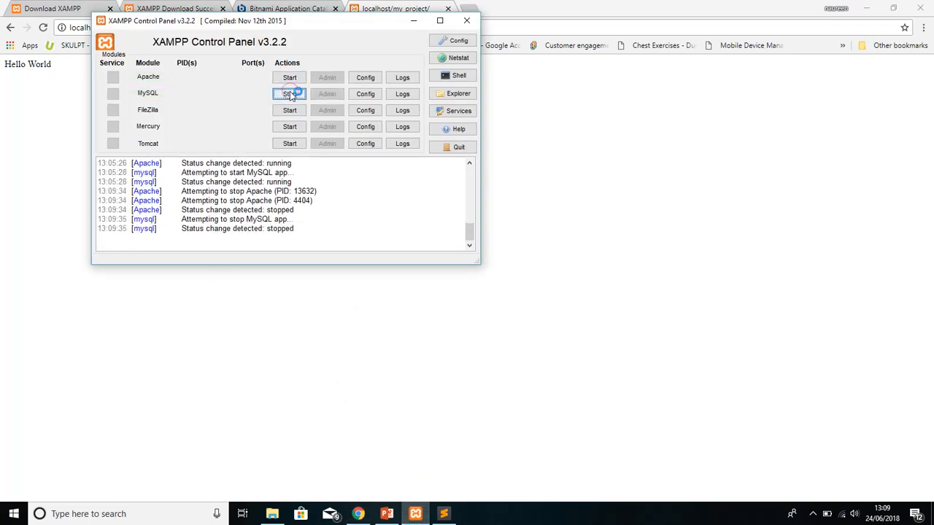
{"action": "left_click", "coordinate": [69, 115]}
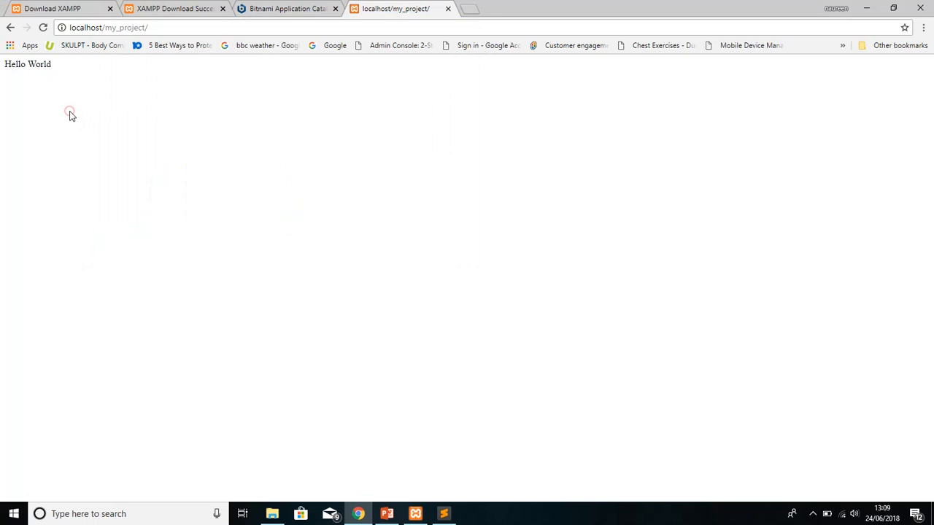
{"action": "left_click", "coordinate": [43, 28]}
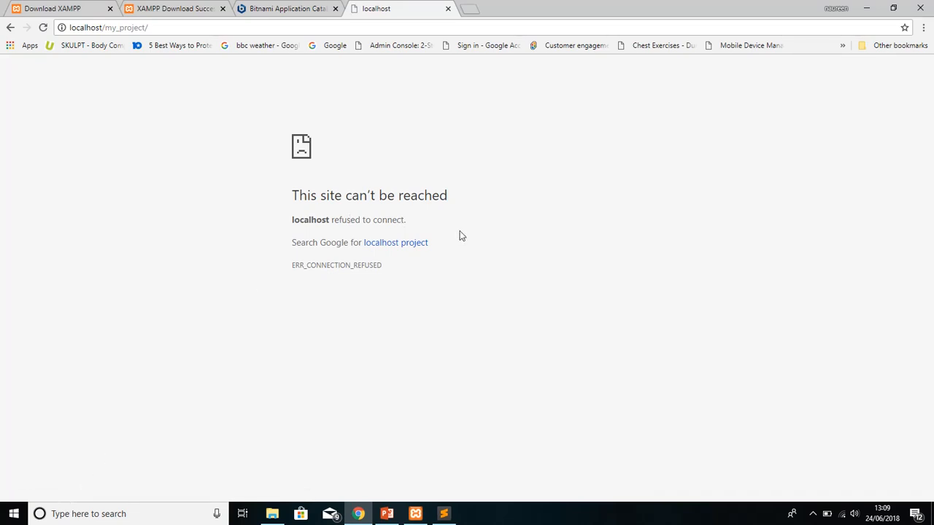
{"action": "key", "text": "F5"}
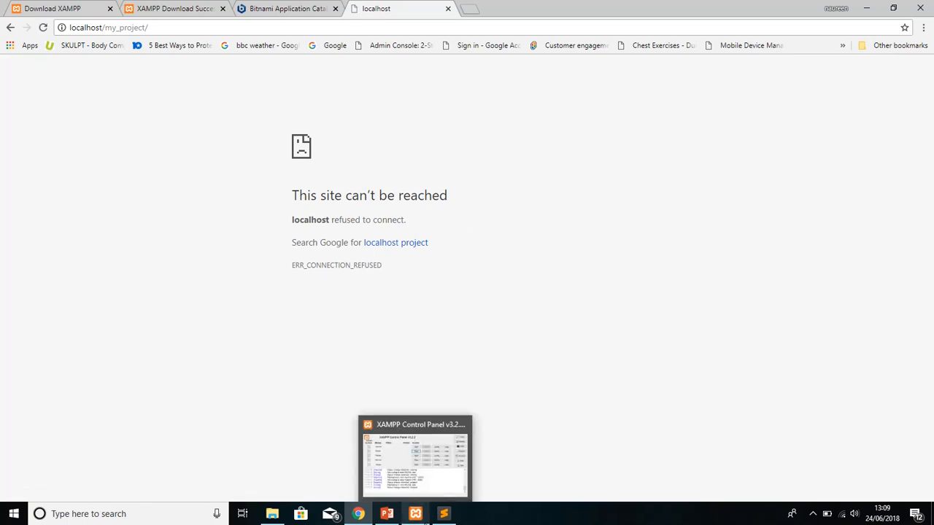
Start Apache and MySQL again in the XAMPP Control Panel and reload localhost/my_project/ in Chrome.
{"action": "left_click", "coordinate": [415, 513]}
{"action": "left_click", "coordinate": [290, 77]}
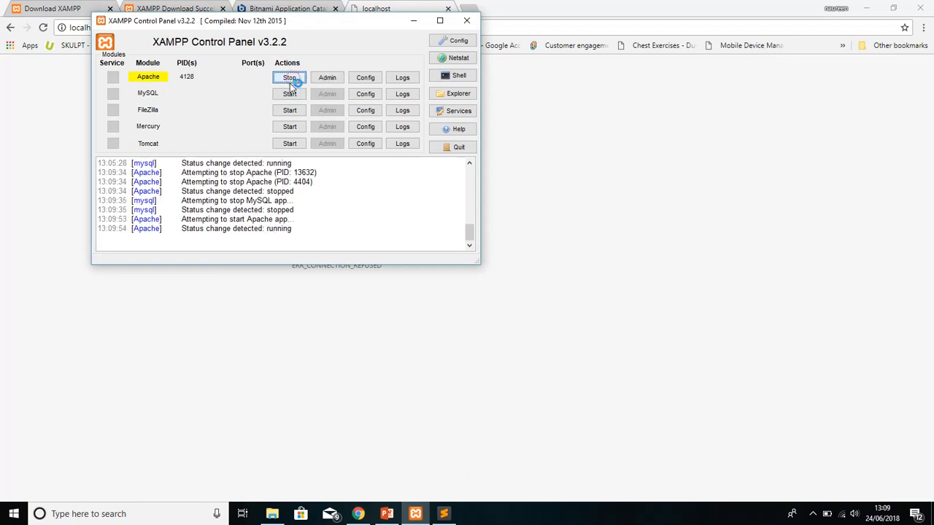
{"action": "left_click", "coordinate": [289, 93]}
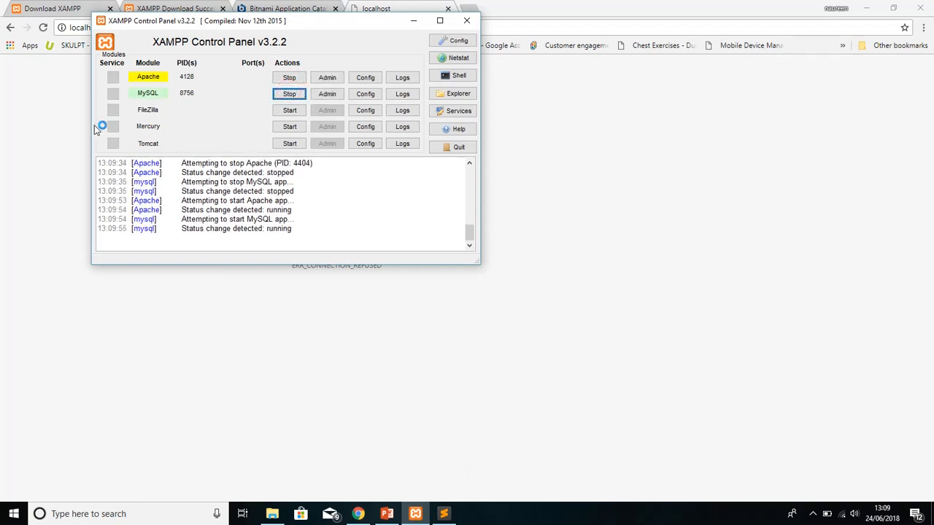
{"action": "left_click", "coordinate": [61, 140]}
{"action": "left_click", "coordinate": [44, 27]}
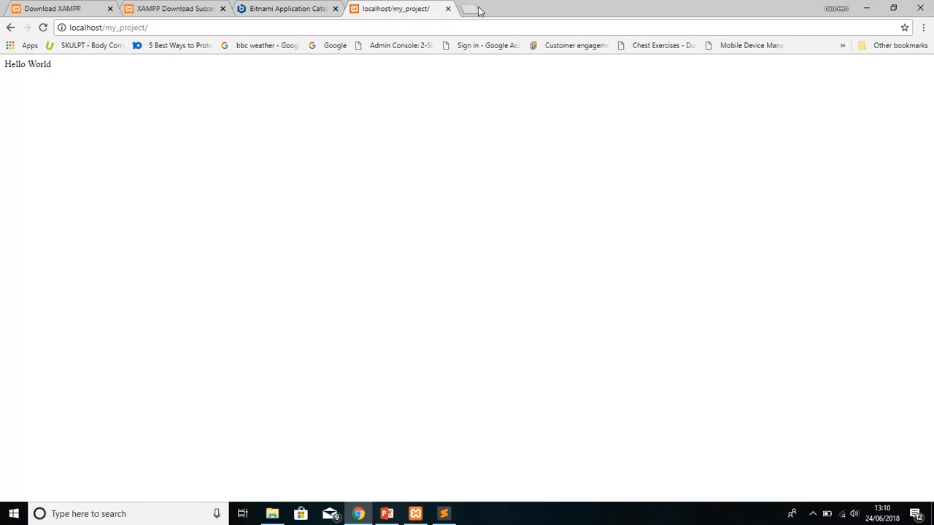
Close the Bitnami Application Catalog, XAMPP Download Success and Download XAMPP pages, keeping localhost/my_project/ open.
{"action": "left_click", "coordinate": [257, 7]}
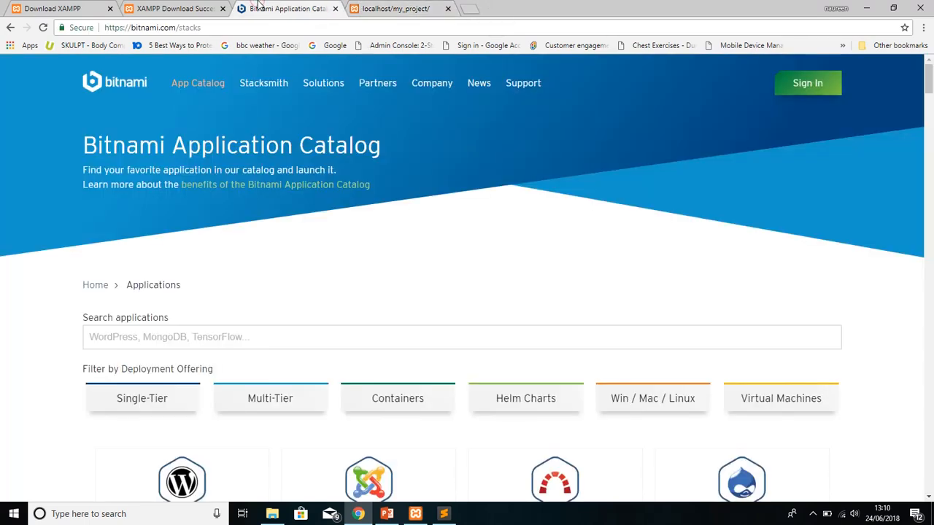
{"action": "left_click", "coordinate": [336, 8]}
{"action": "left_click", "coordinate": [211, 9]}
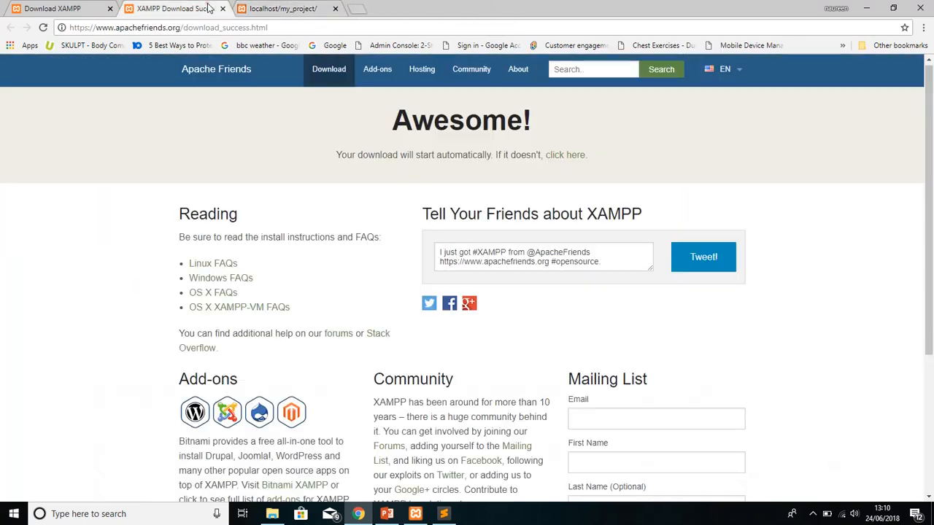
{"action": "left_click", "coordinate": [222, 9]}
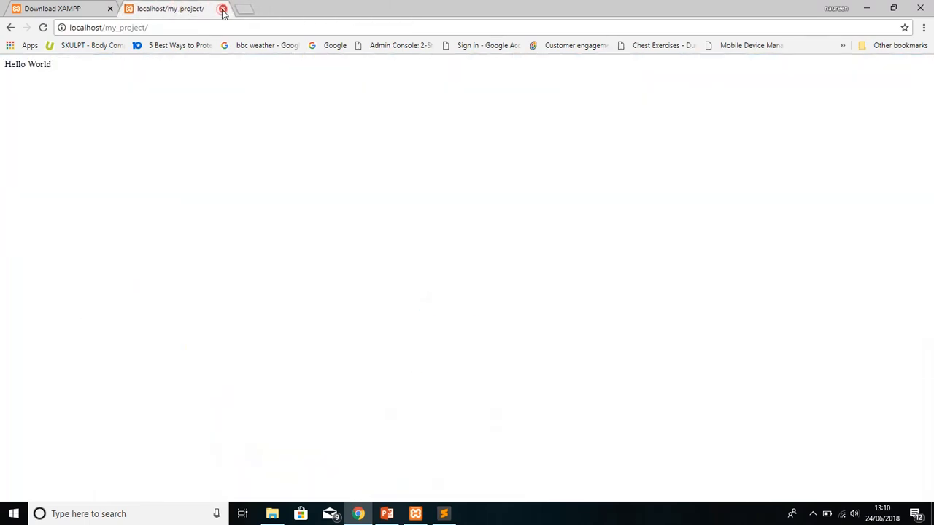
{"action": "left_click", "coordinate": [76, 8]}
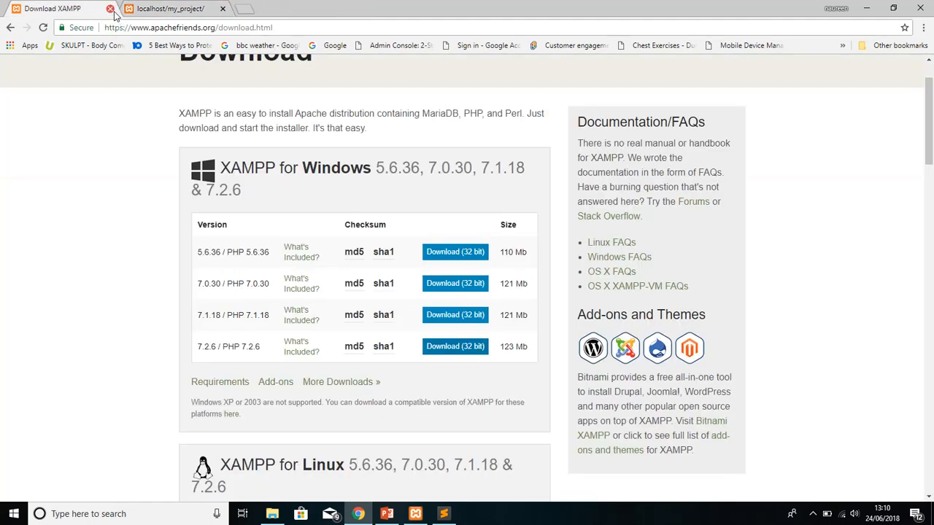
{"action": "left_click", "coordinate": [110, 9]}
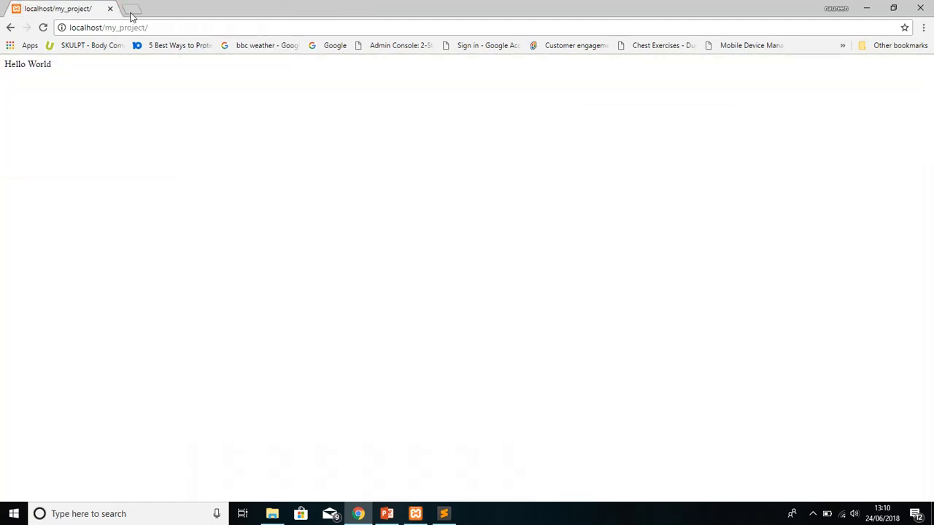
Load localhost in a new browser tab to bring up the XAMPP dashboard.
{"action": "left_click", "coordinate": [133, 12]}
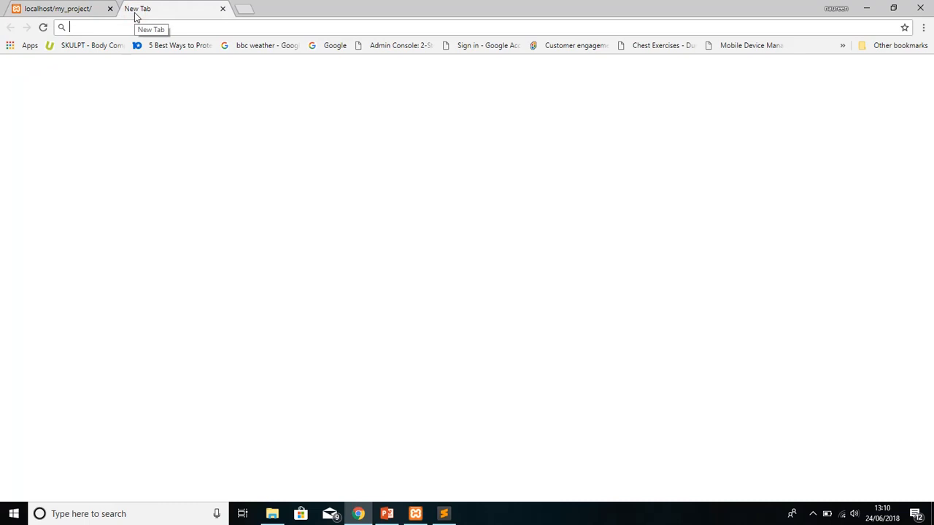
{"action": "type", "text": "localhos"}
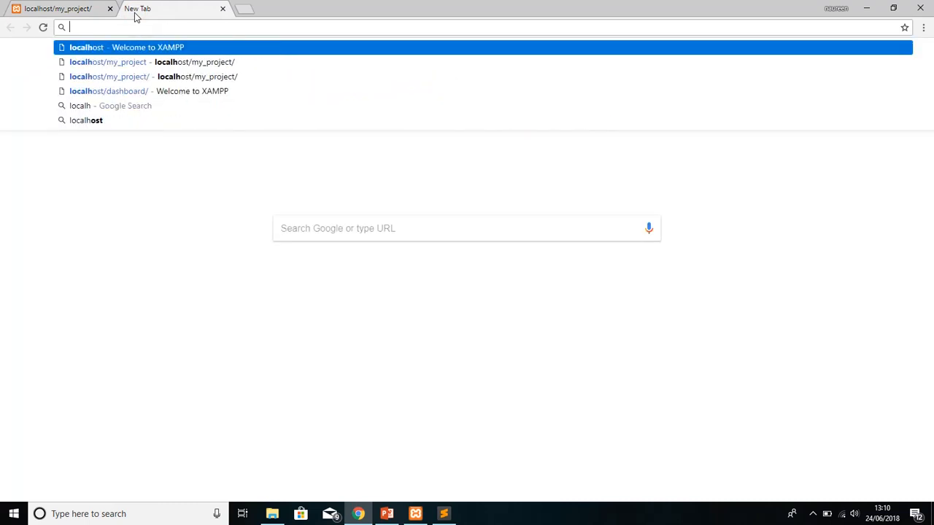
{"action": "type", "text": "t"}
{"action": "key", "text": "Return"}
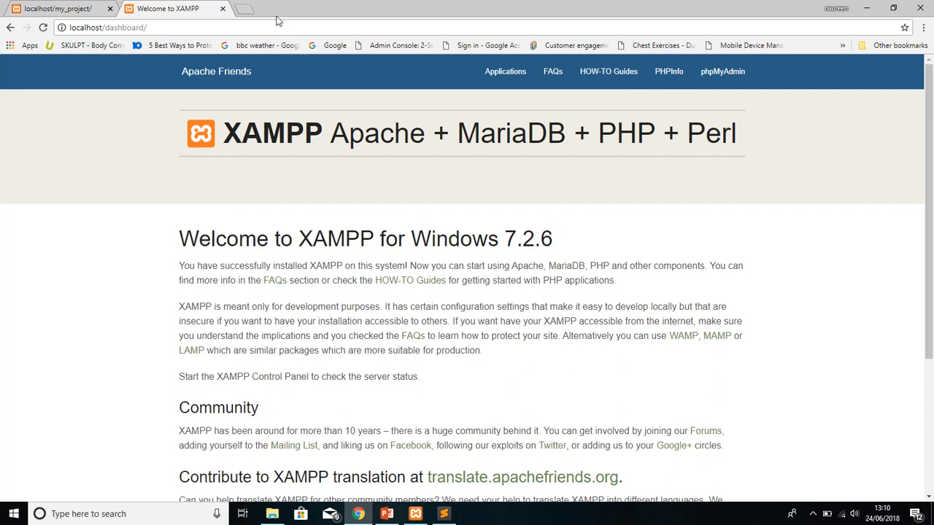
View phpMyAdmin through the XAMPP dashboard's link and go back to the dashboard.
{"action": "left_click", "coordinate": [732, 78]}
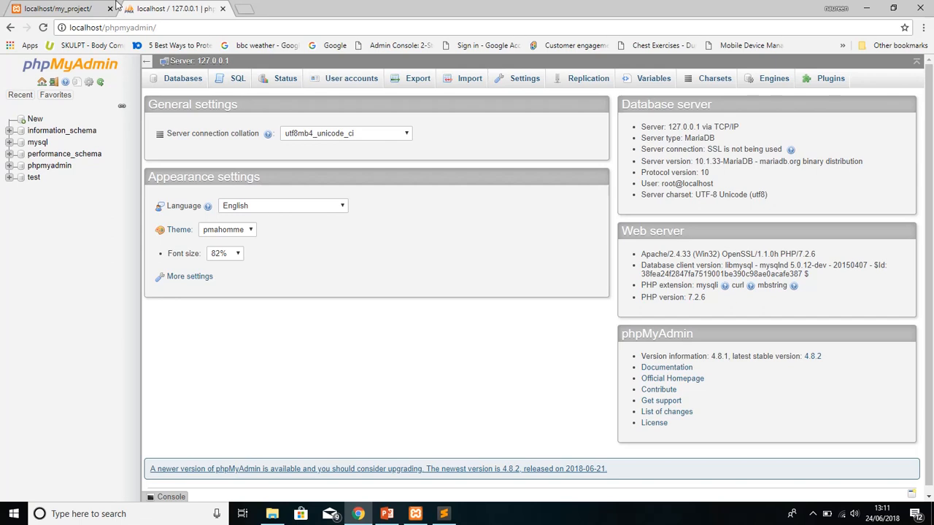
{"action": "left_click", "coordinate": [11, 31]}
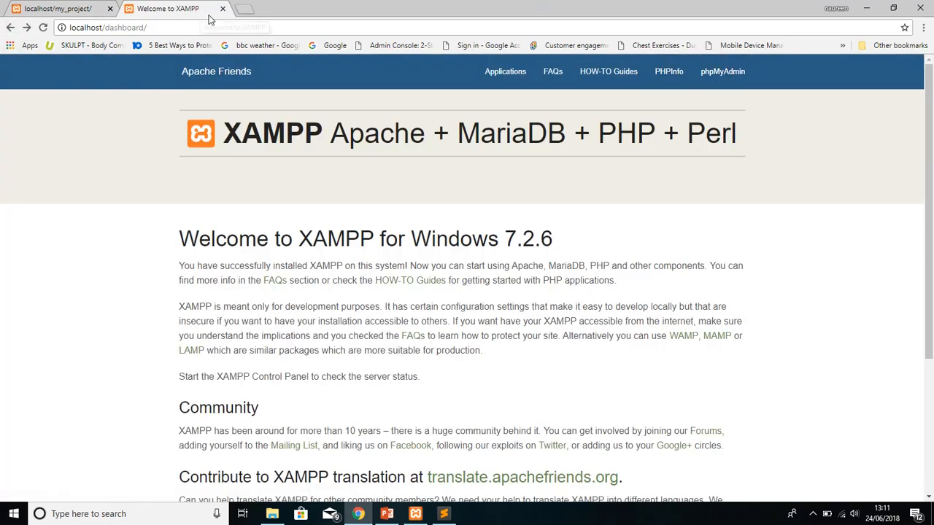
Change the address of the localhost/my_project/ page to localhost/phpmyadmin and load it.
{"action": "left_click", "coordinate": [58, 8]}
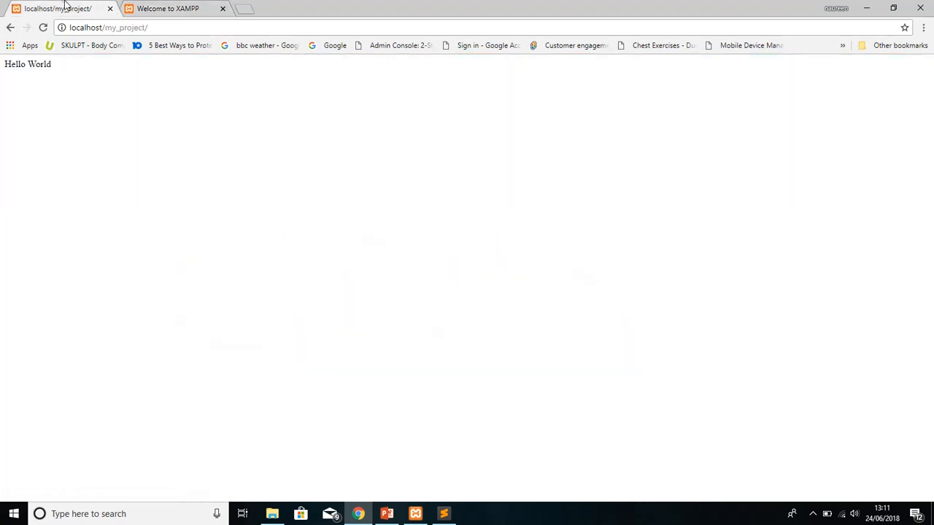
{"action": "left_click", "coordinate": [175, 27]}
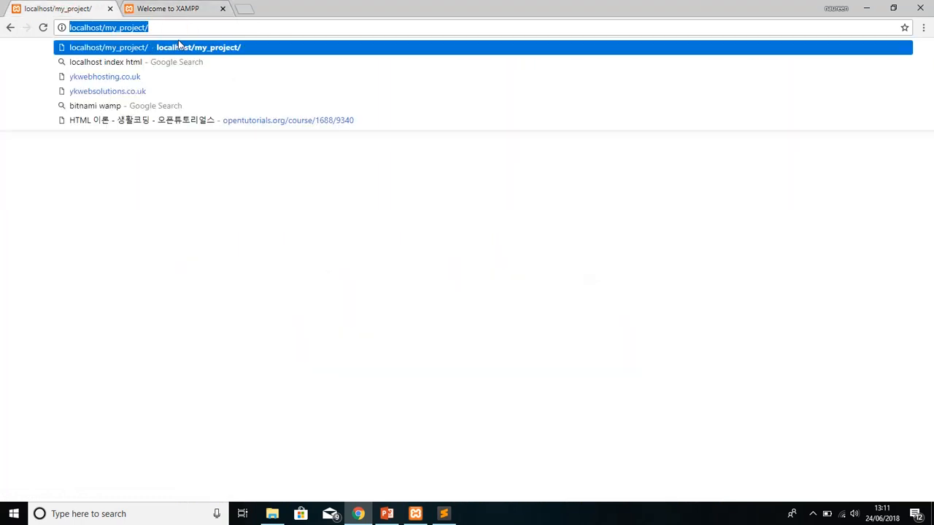
{"action": "left_click", "coordinate": [203, 31]}
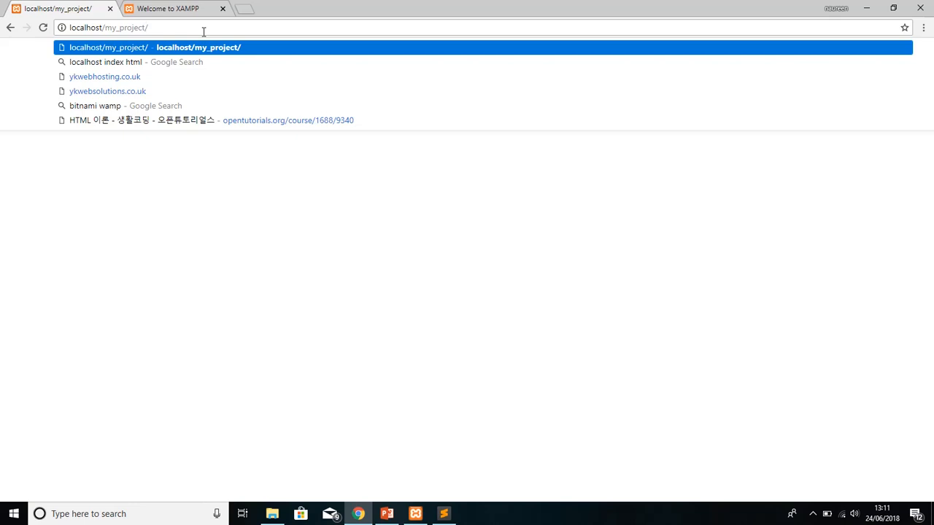
{"action": "key", "text": "BackSpace"}
{"action": "key", "text": "BackSpace"}
{"action": "key", "text": "BackSpace"}
{"action": "key", "text": "BackSpace"}
{"action": "key", "text": "BackSpace"}
{"action": "key", "text": "BackSpace"}
{"action": "key", "text": "BackSpace"}
{"action": "key", "text": "BackSpace"}
{"action": "key", "text": "BackSpace"}
{"action": "key", "text": "BackSpace"}
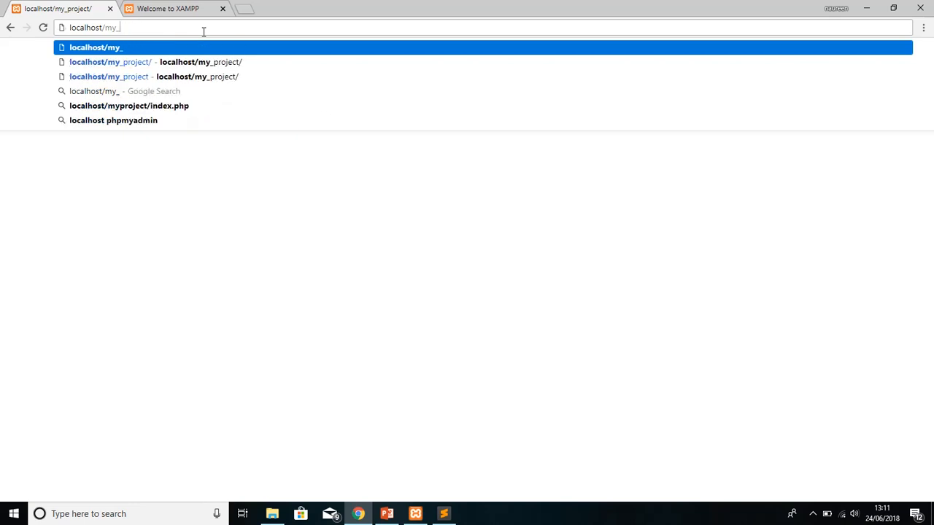
{"action": "key", "text": "BackSpace"}
{"action": "key", "text": "BackSpace"}
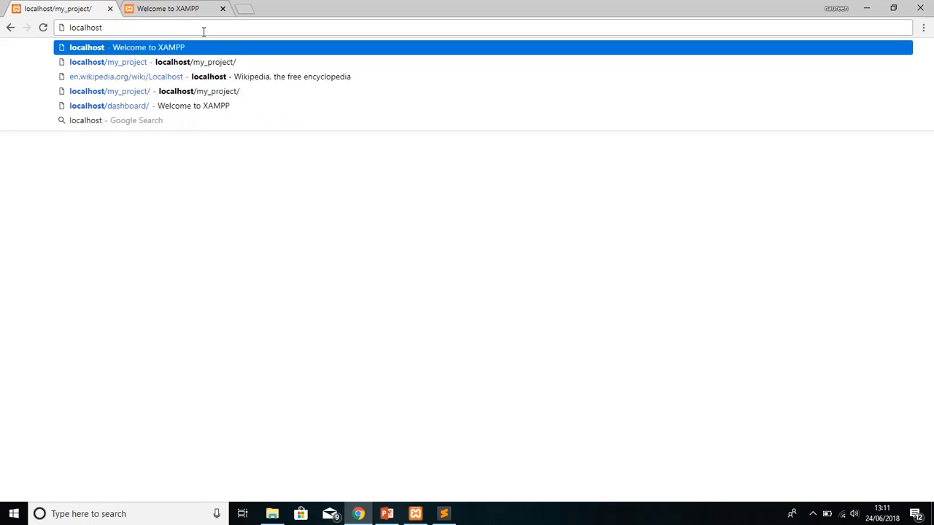
{"action": "type", "text": "/php"}
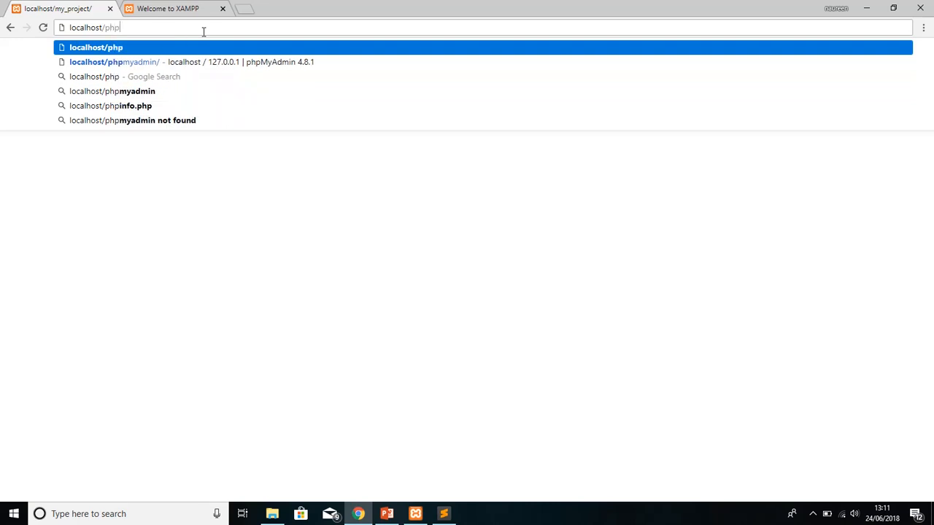
{"action": "type", "text": "myadmin"}
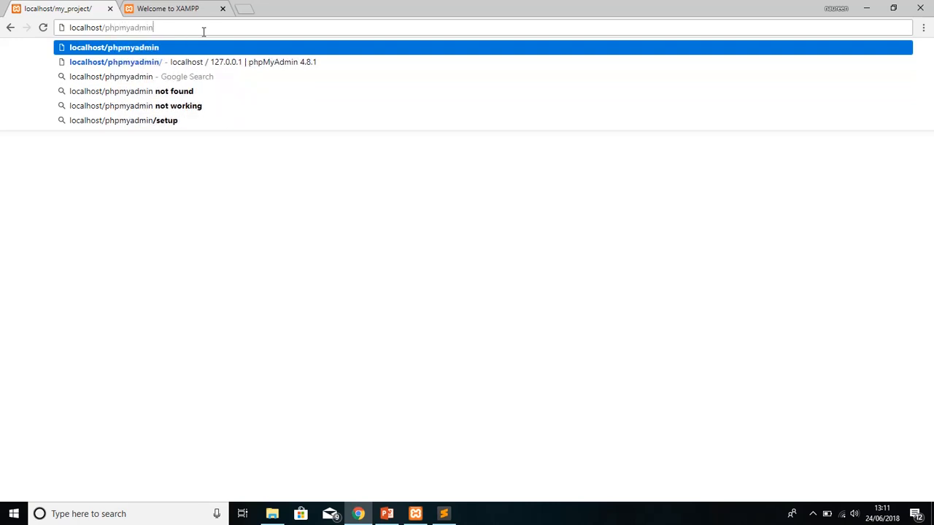
{"action": "key", "text": "Return"}
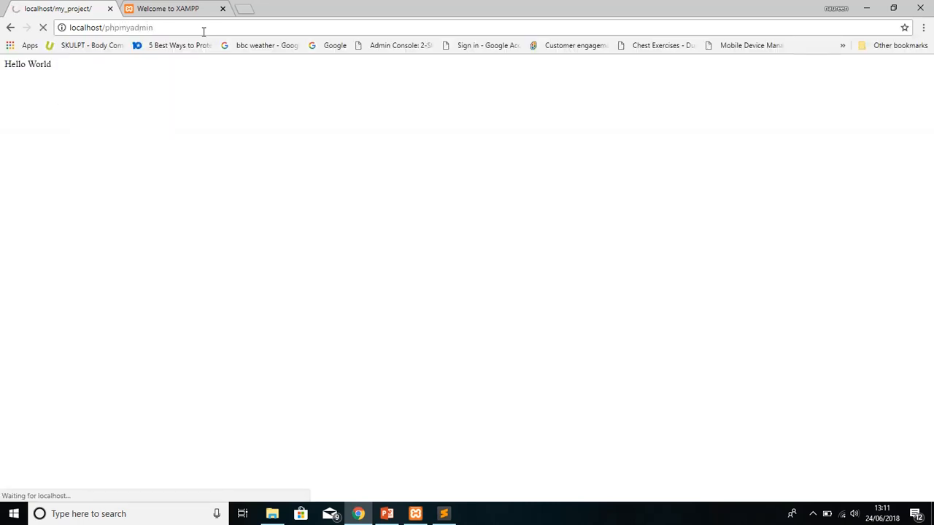
Reload the phpMyAdmin page, look at the XAMPP dashboard page and return to phpMyAdmin.
{"action": "left_click", "coordinate": [204, 31]}
{"action": "left_click", "coordinate": [204, 31]}
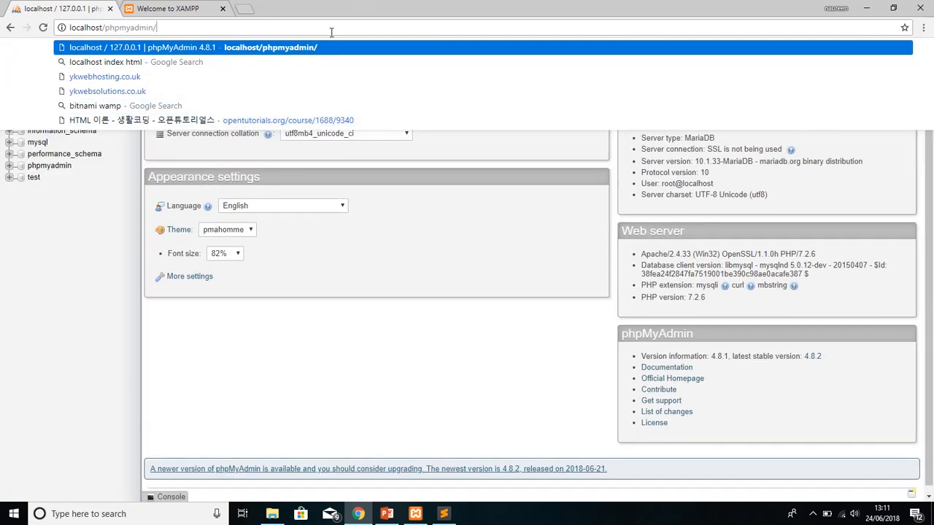
{"action": "left_click", "coordinate": [131, 182]}
{"action": "key", "text": "F5"}
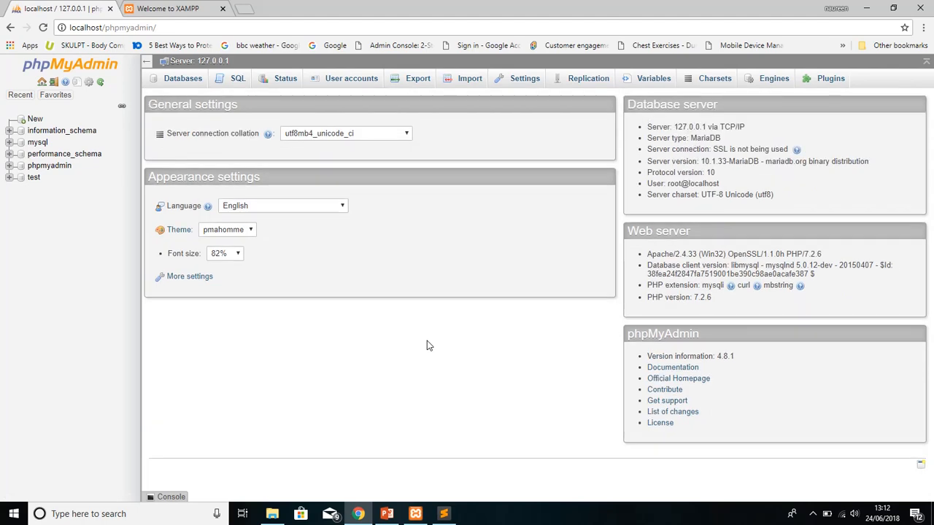
{"action": "left_click", "coordinate": [172, 8]}
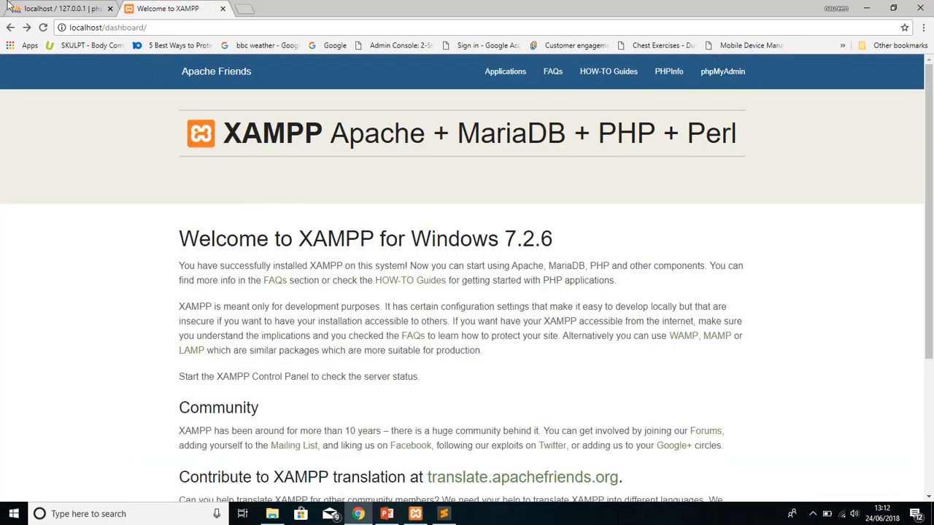
{"action": "left_click", "coordinate": [37, 6]}
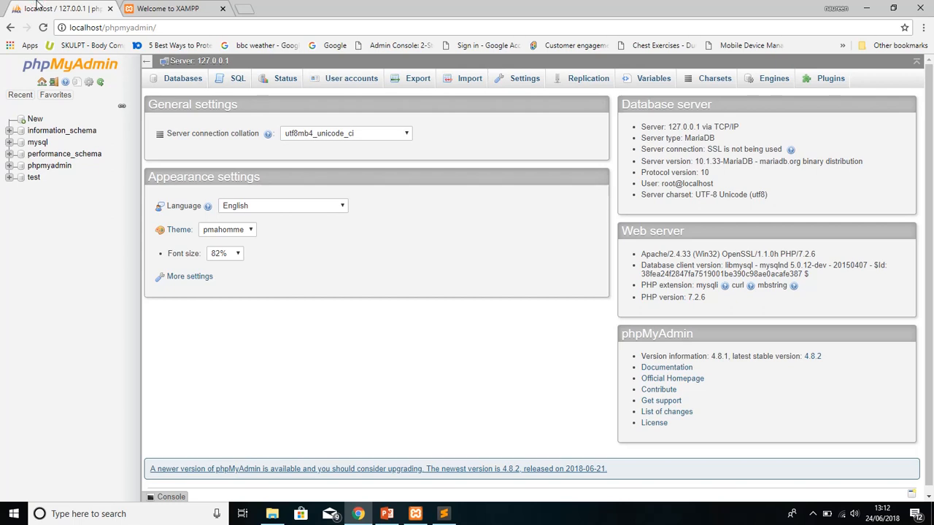
Replace phpmyadmin with my_project in the page address and load localhost/my_project.
{"action": "left_click", "coordinate": [212, 23]}
{"action": "left_click", "coordinate": [212, 23]}
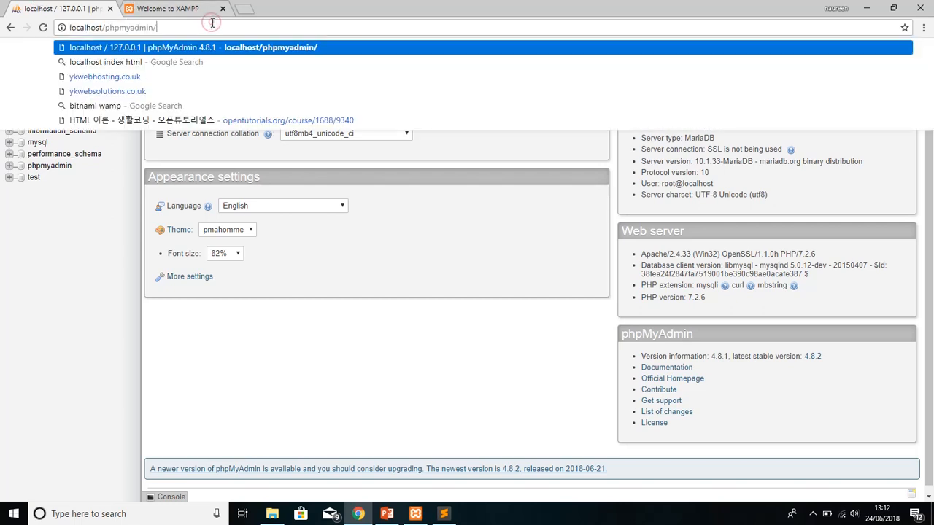
{"action": "key", "text": "BackSpace"}
{"action": "key", "text": "BackSpace"}
{"action": "key", "text": "BackSpace"}
{"action": "key", "text": "BackSpace"}
{"action": "key", "text": "BackSpace"}
{"action": "key", "text": "BackSpace"}
{"action": "key", "text": "BackSpace"}
{"action": "key", "text": "BackSpace"}
{"action": "key", "text": "BackSpace"}
{"action": "key", "text": "BackSpace"}
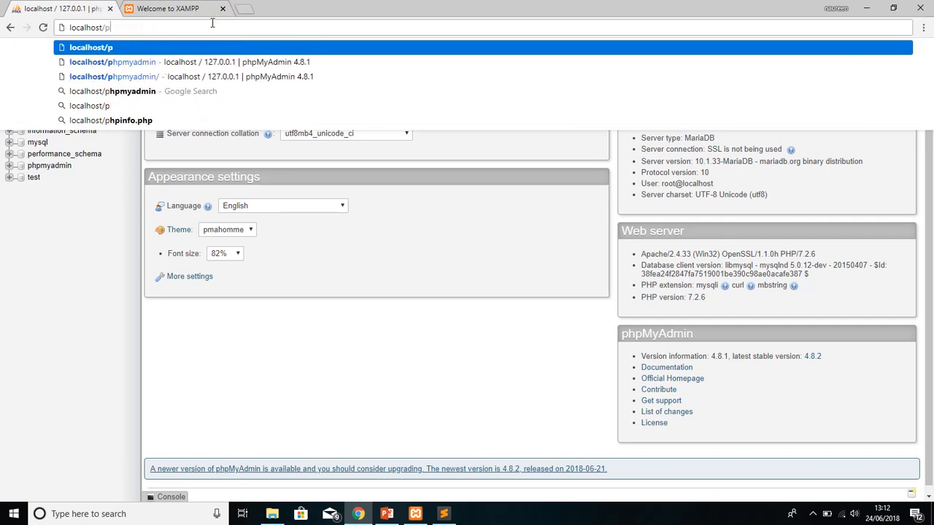
{"action": "key", "text": "BackSpace"}
{"action": "type", "text": "my"}
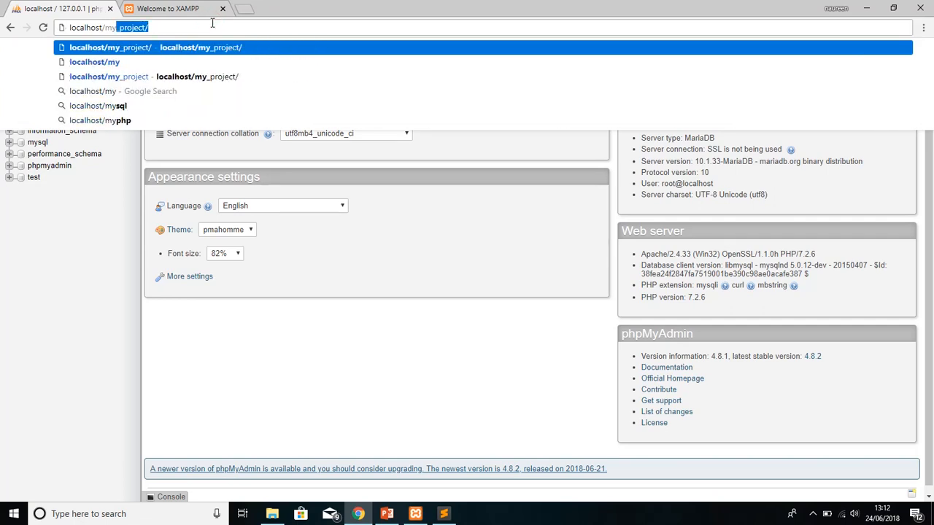
{"action": "type", "text": "_p"}
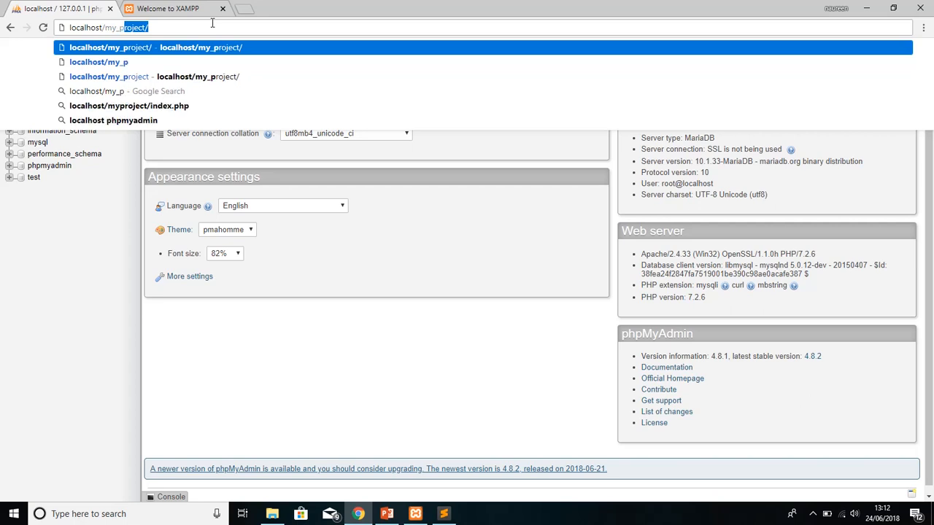
{"action": "type", "text": "roject"}
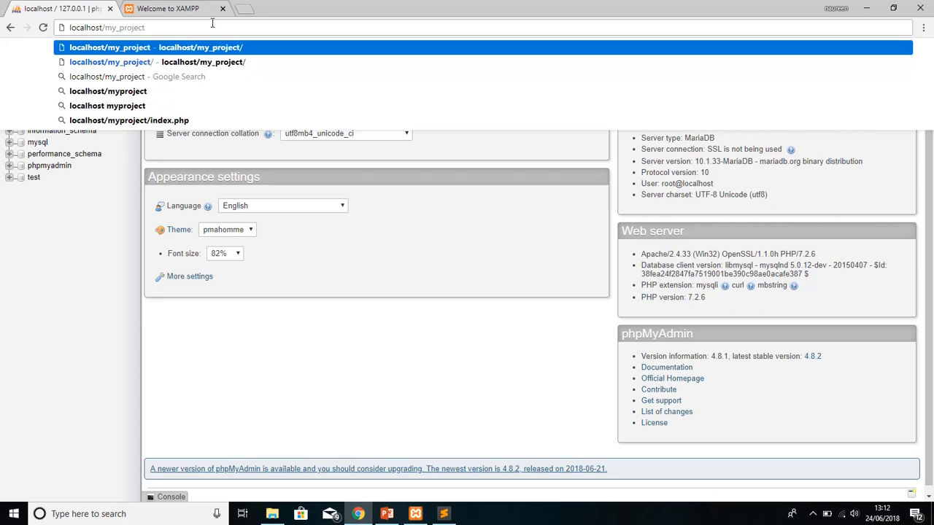
{"action": "key", "text": "Return"}
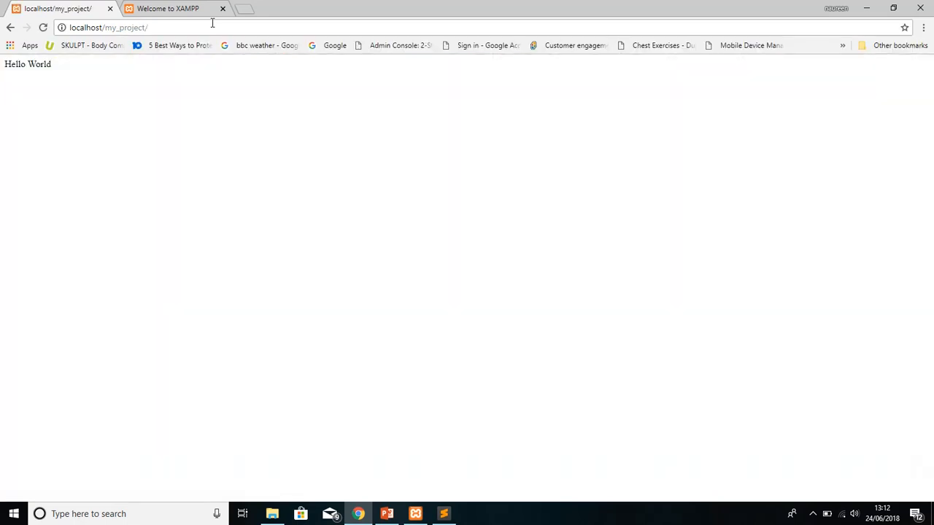